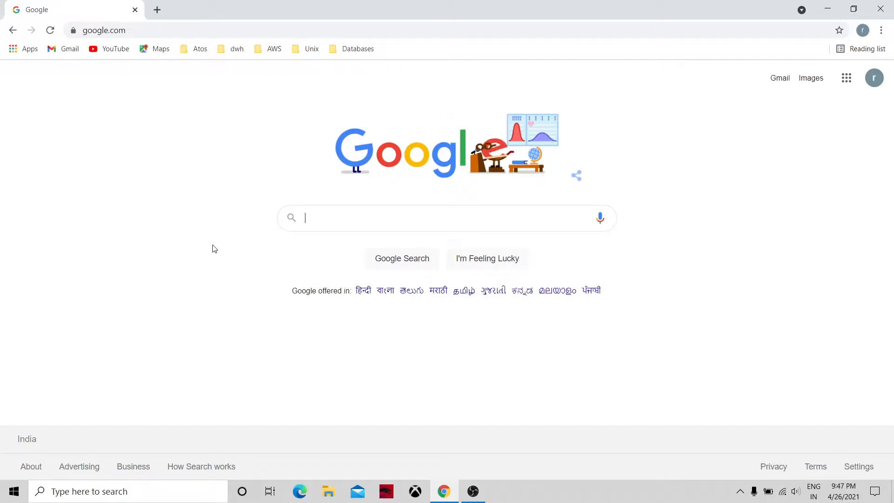
# Search Google for "AWS", and refine the search to "AWS console".
pyautogui.write('AWS')
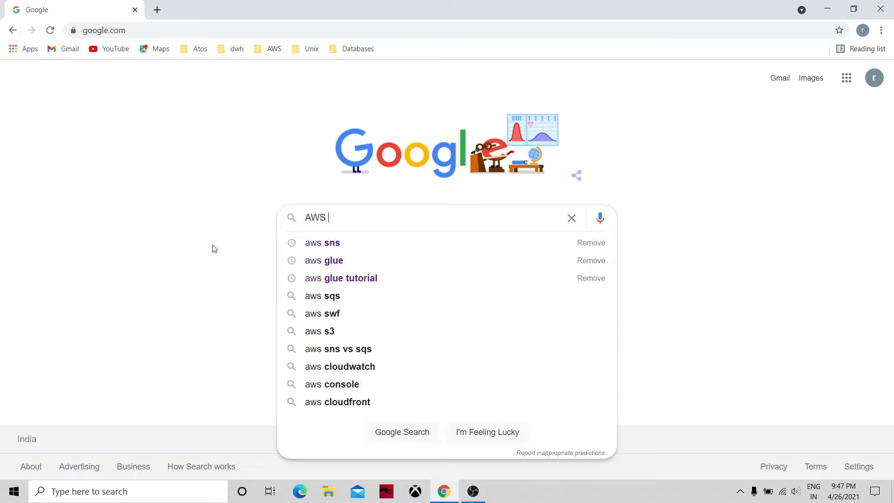
pyautogui.press('Return')
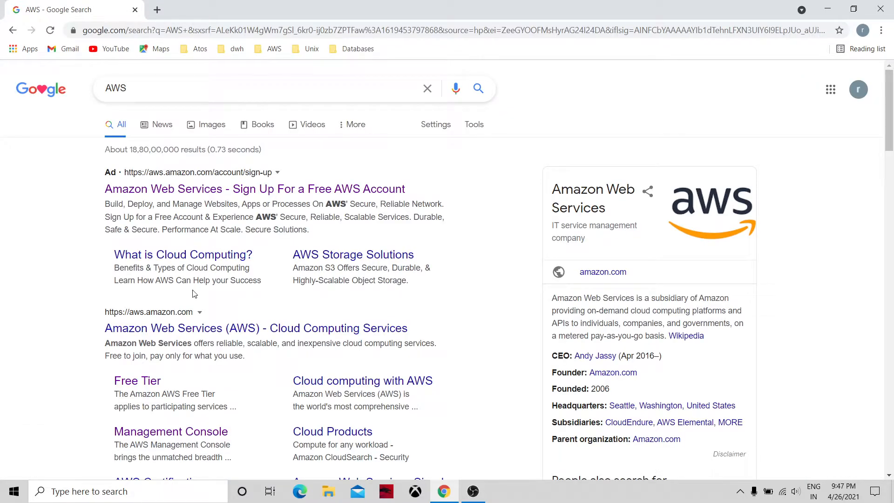
pyautogui.click(193, 86)
pyautogui.write('console')
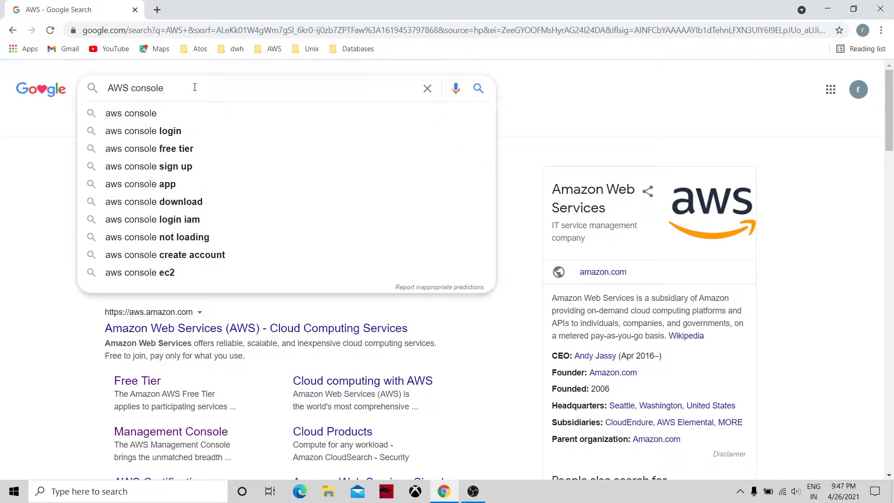
pyautogui.press('Return')
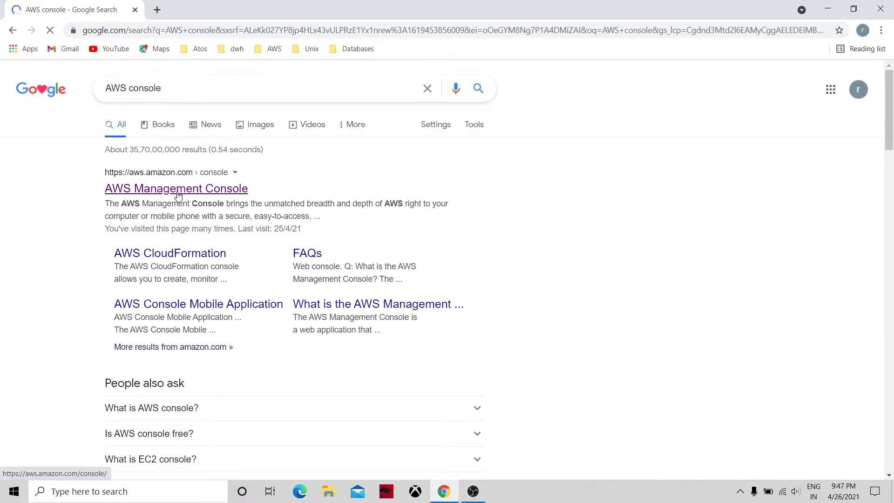
# Log back in to the AWS Management Console from its official page and open the RDS database service.
pyautogui.click(177, 191)
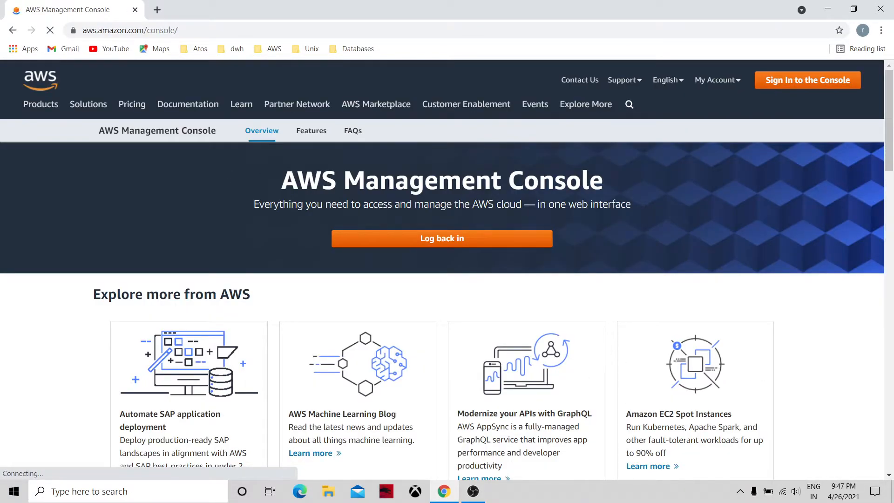
pyautogui.click(440, 239)
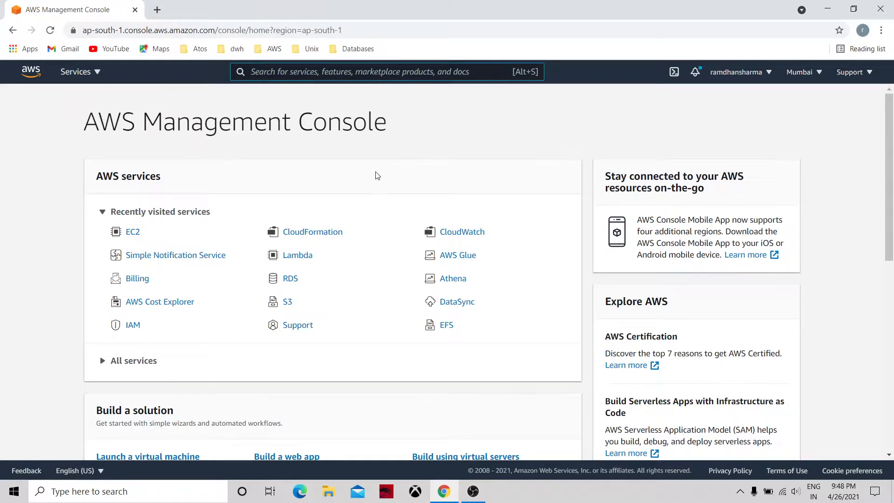
pyautogui.click(88, 75)
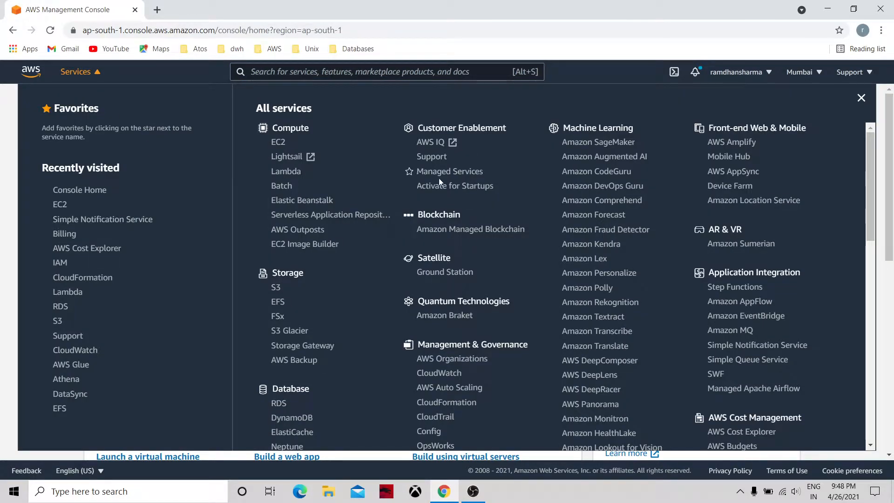
pyautogui.click(281, 406)
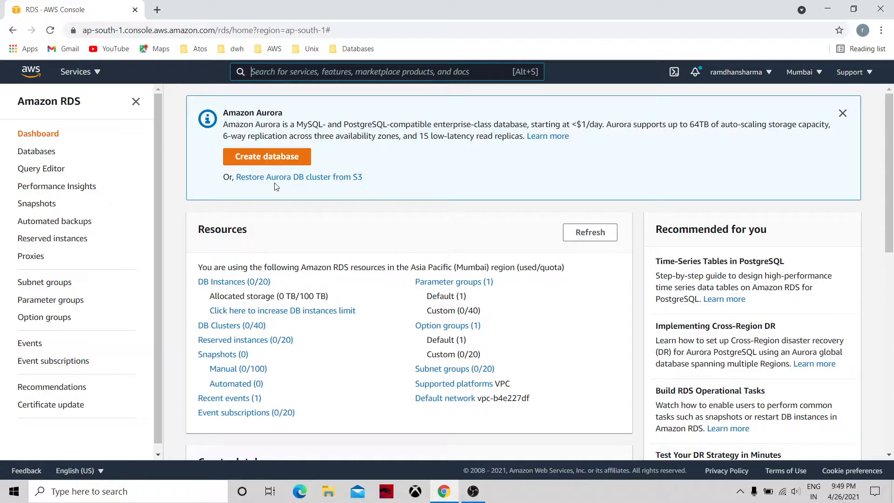
# Start creating a new RDS database and choose MySQL as the engine type.
pyautogui.click(264, 156)
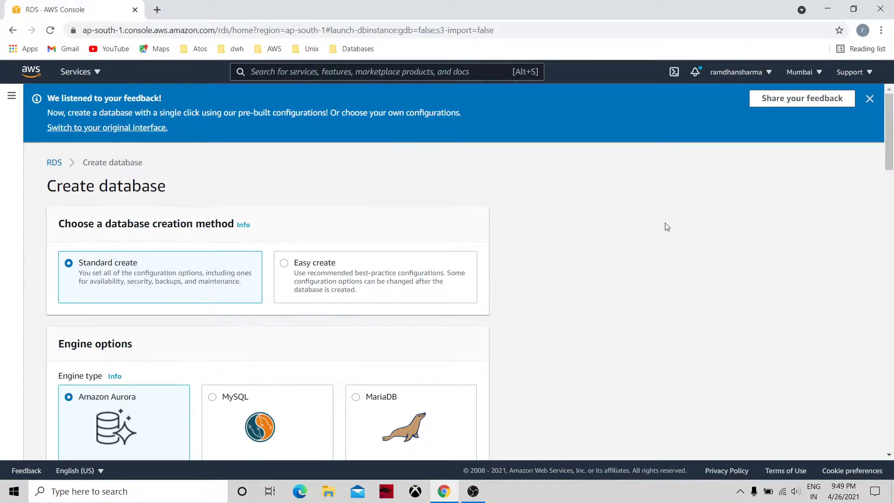
pyautogui.moveTo(887, 140); pyautogui.dragTo(889, 153)
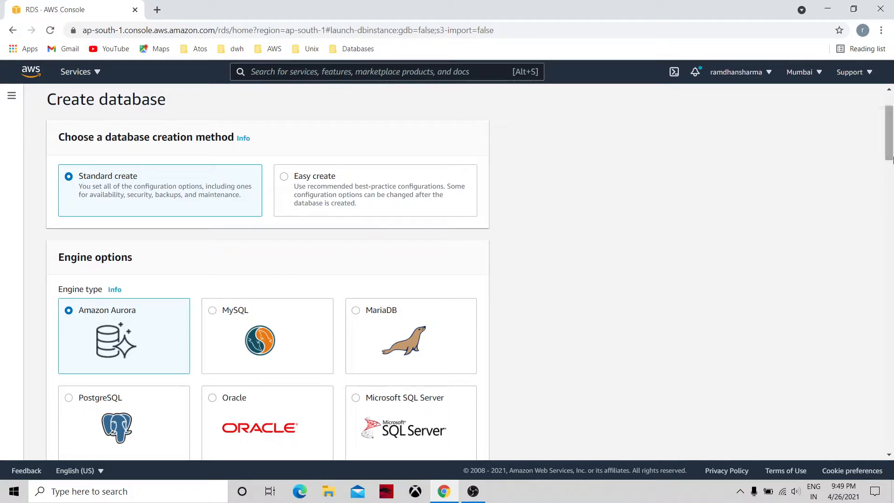
pyautogui.moveTo(889, 151); pyautogui.dragTo(892, 173)
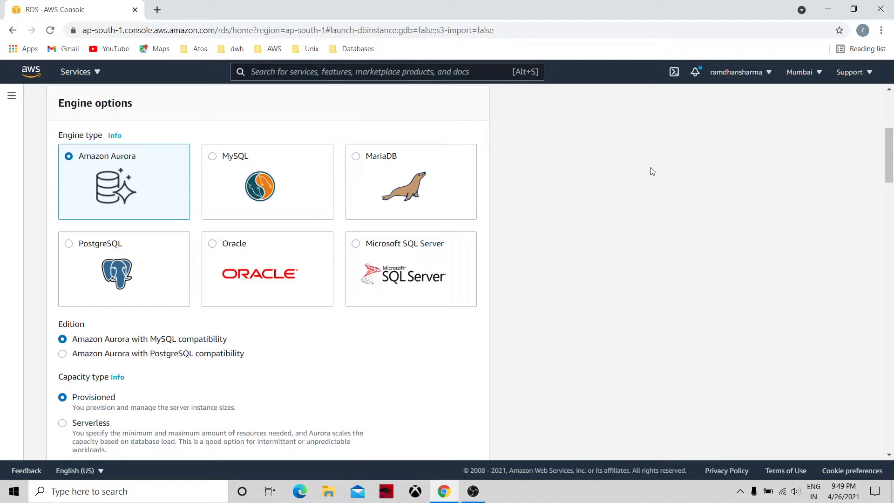
pyautogui.click(213, 157)
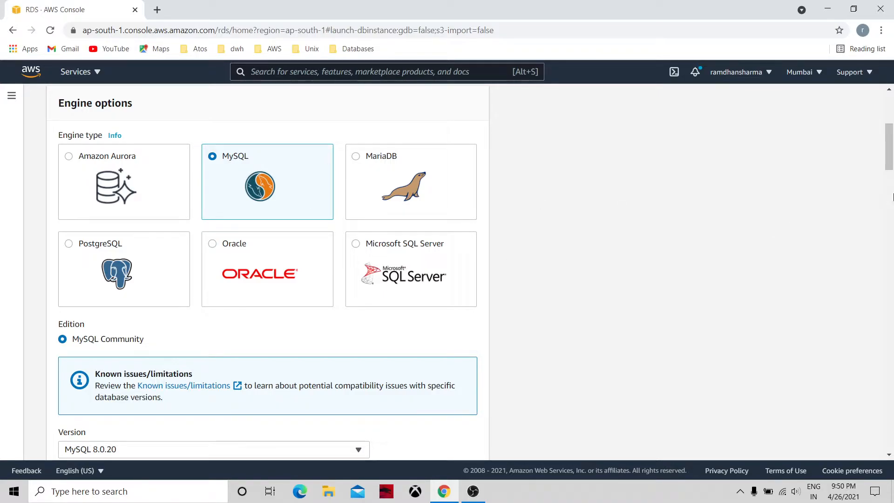
# Choose the Free tier template for the MySQL database.
pyautogui.moveTo(890, 146); pyautogui.dragTo(892, 173)
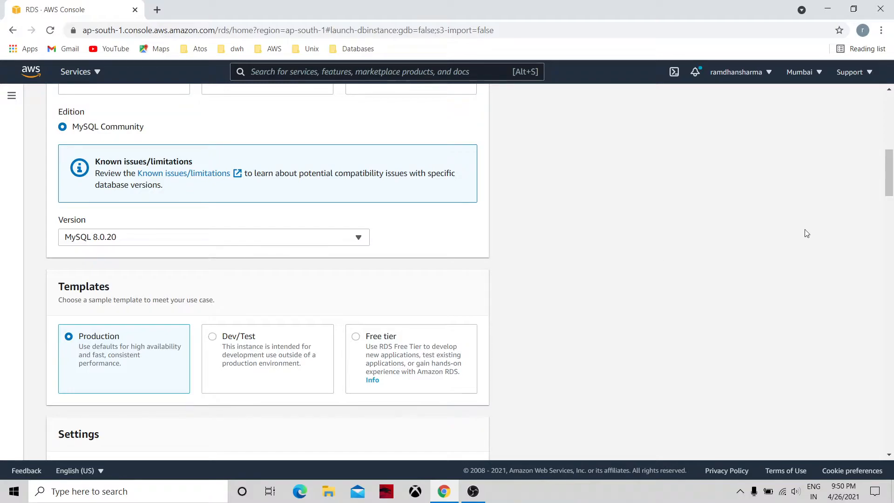
pyautogui.moveTo(889, 195); pyautogui.dragTo(889, 205)
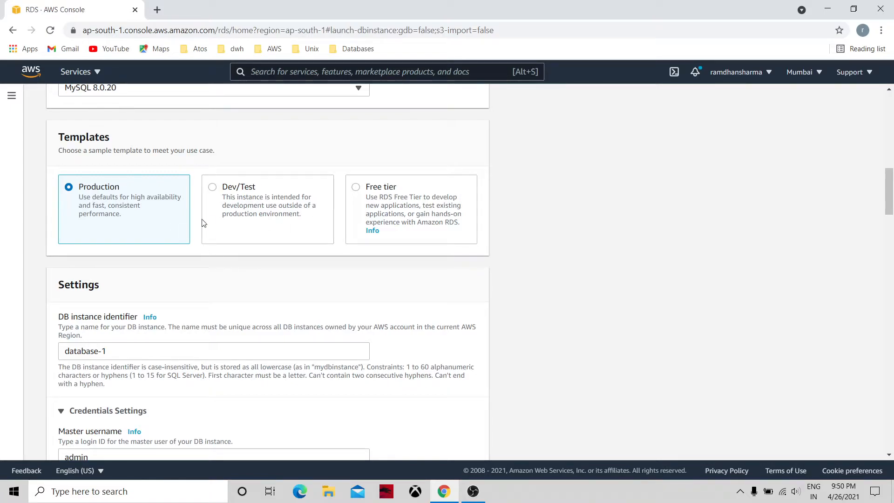
pyautogui.click(356, 188)
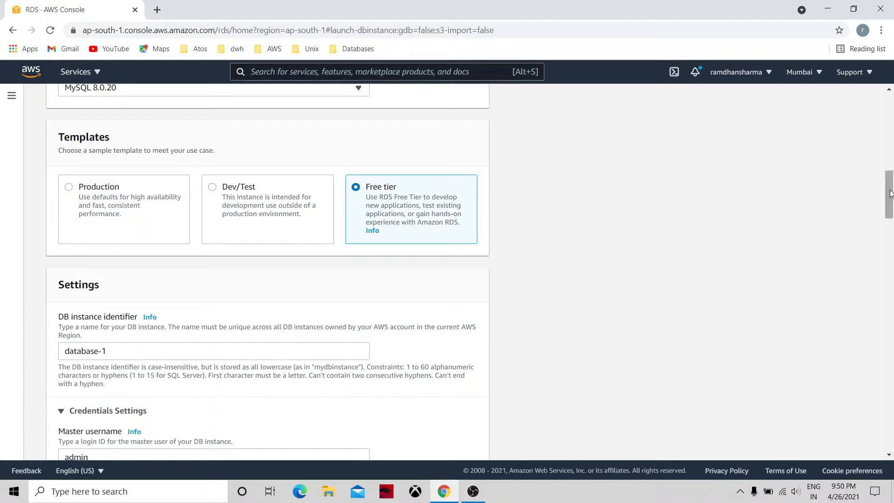
# Enter the master password and its confirmation in the credentials settings of the database-1 instance.
pyautogui.moveTo(889, 194); pyautogui.dragTo(893, 212)
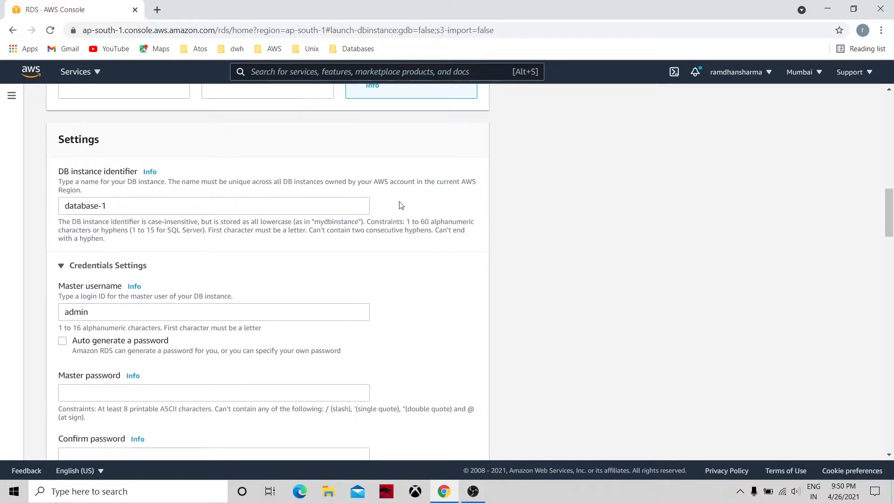
pyautogui.click(179, 202)
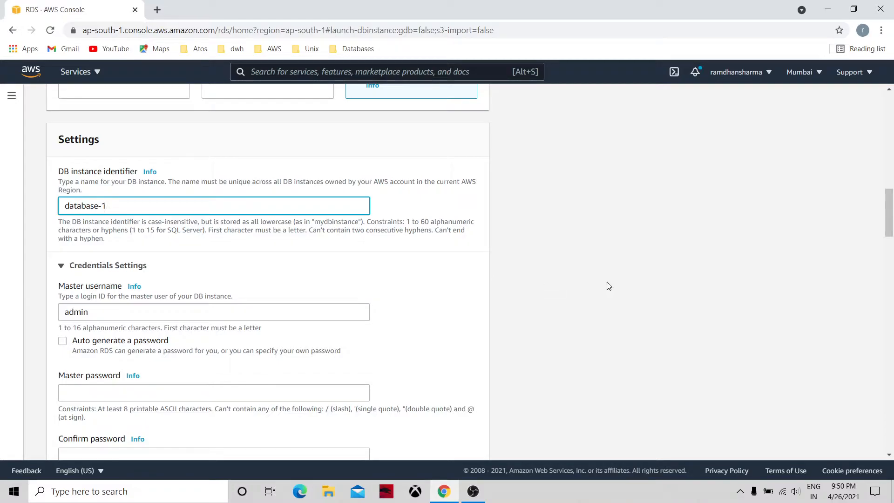
pyautogui.moveTo(886, 222); pyautogui.dragTo(890, 237)
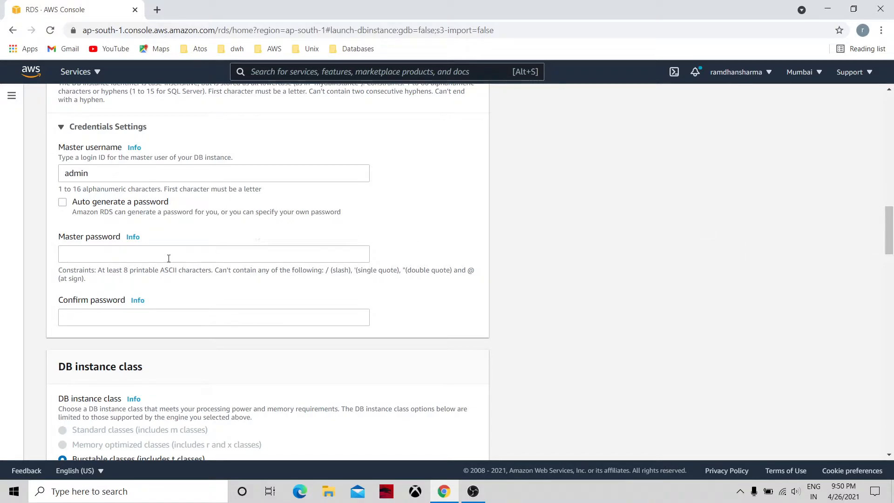
pyautogui.click(151, 253)
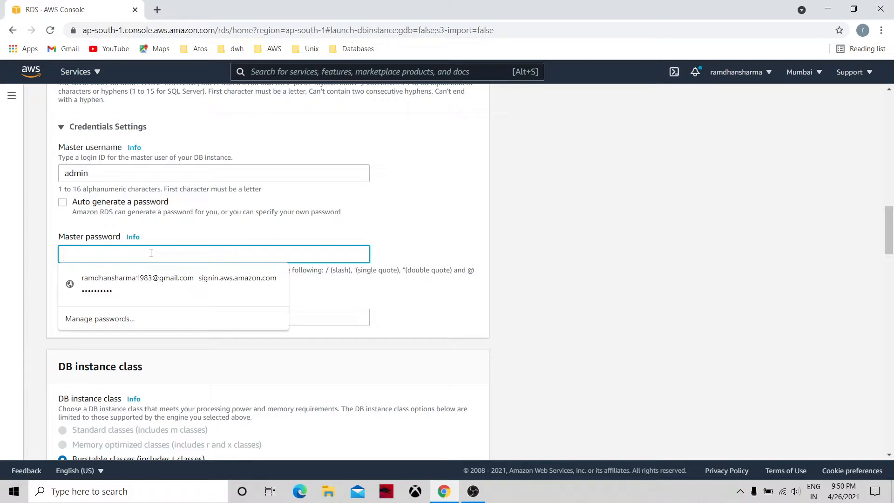
pyautogui.write('a')
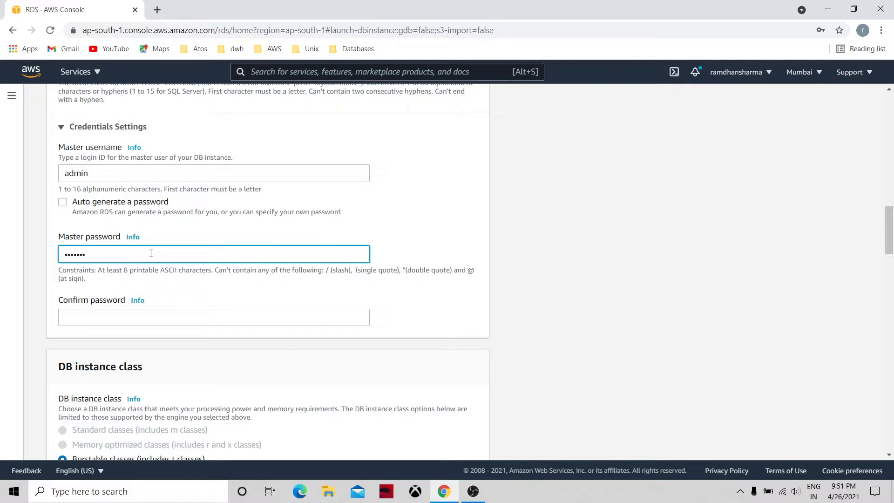
pyautogui.press('Tab')
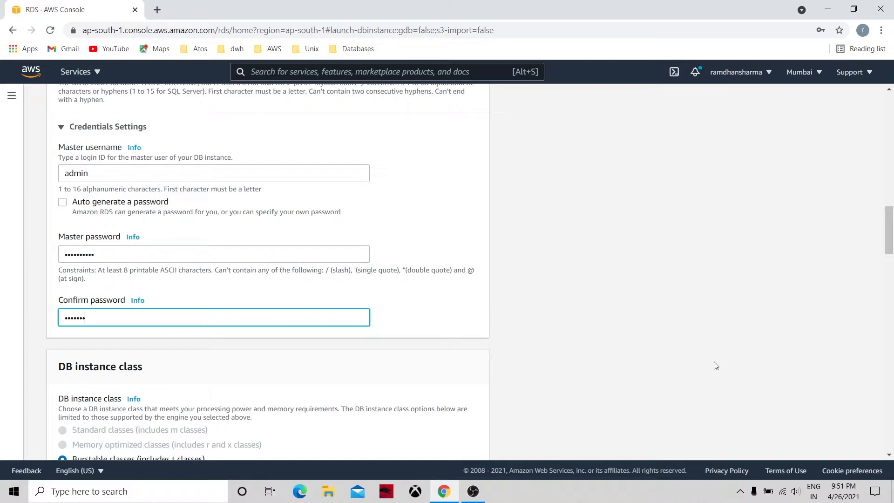
# Review the available burstable DB instance classes and select db.t2.micro.
pyautogui.scroll(-5, 889, 455)
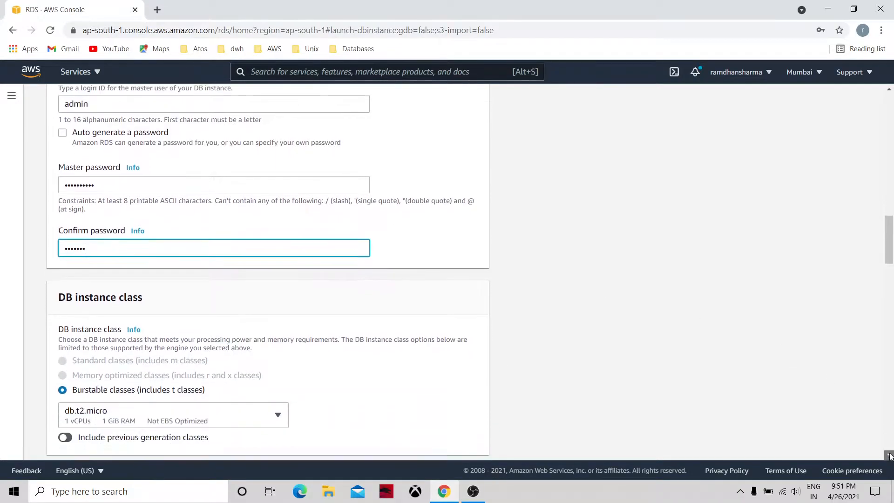
pyautogui.scroll(-2, 889, 455)
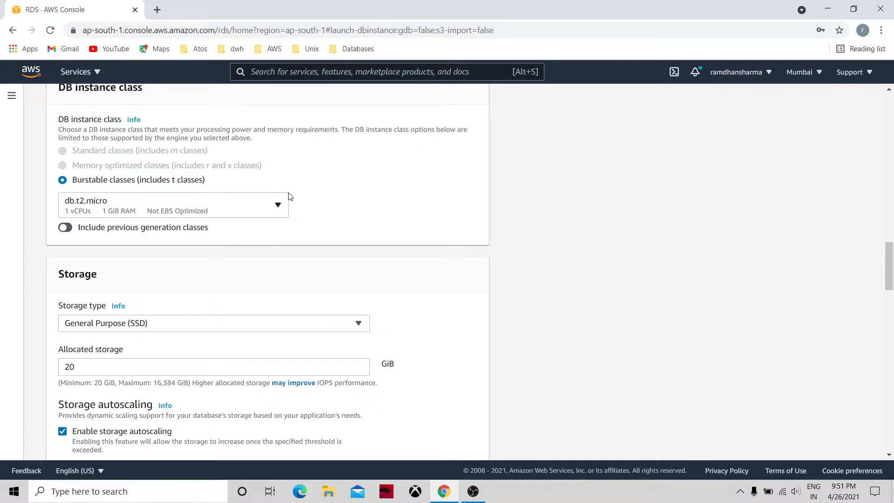
pyautogui.click(281, 206)
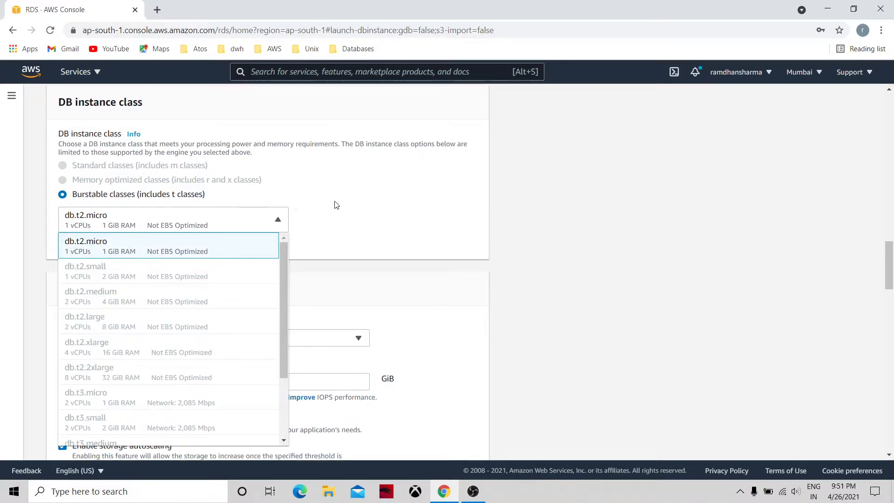
pyautogui.scroll(-2, 283, 400)
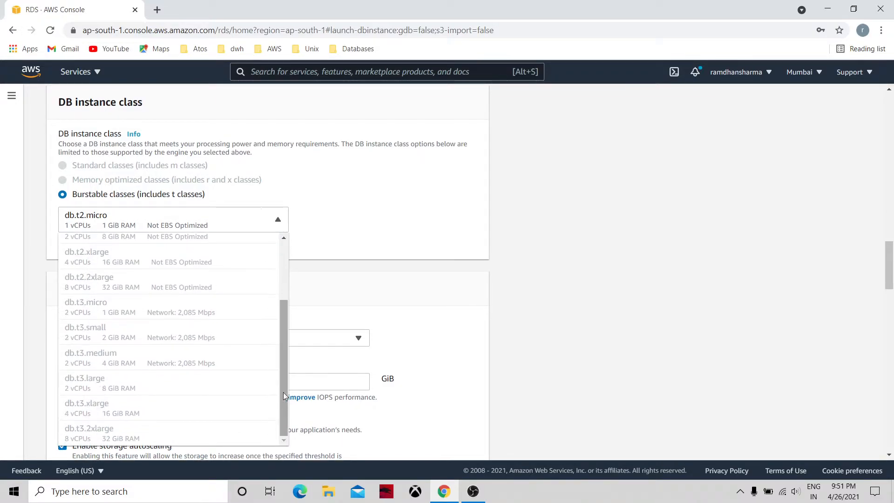
pyautogui.scroll(2, 286, 257)
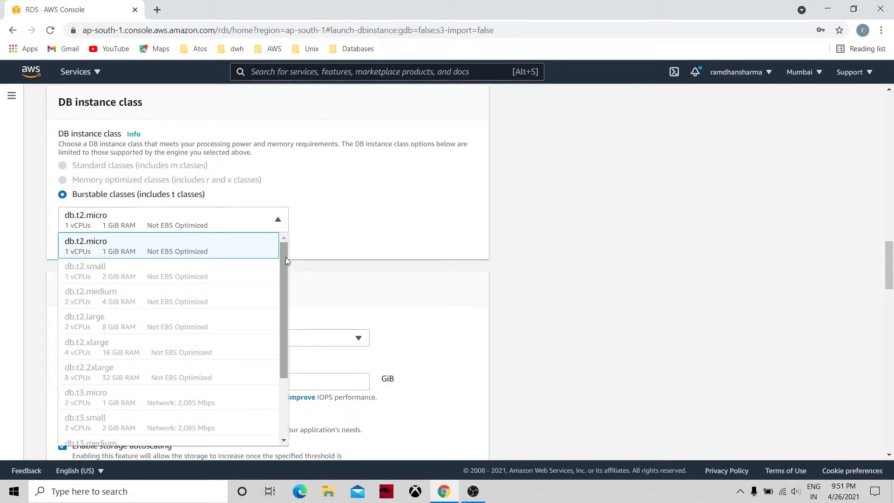
pyautogui.click(195, 253)
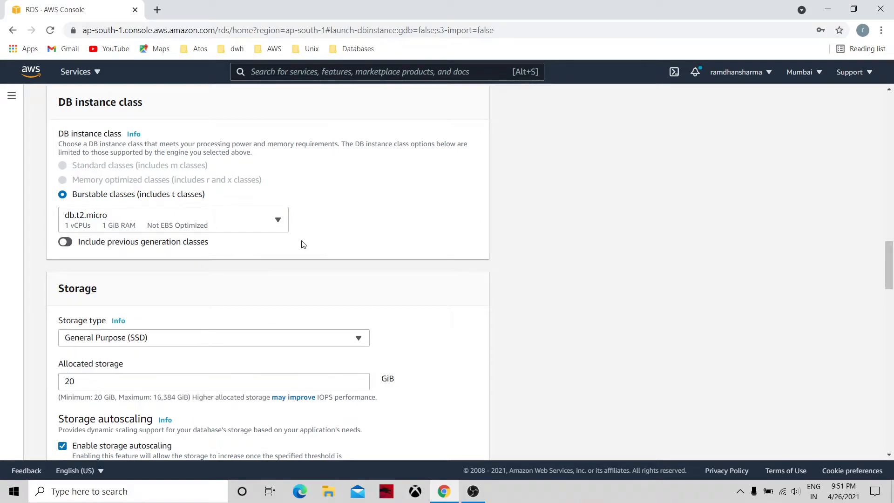
pyautogui.click(279, 221)
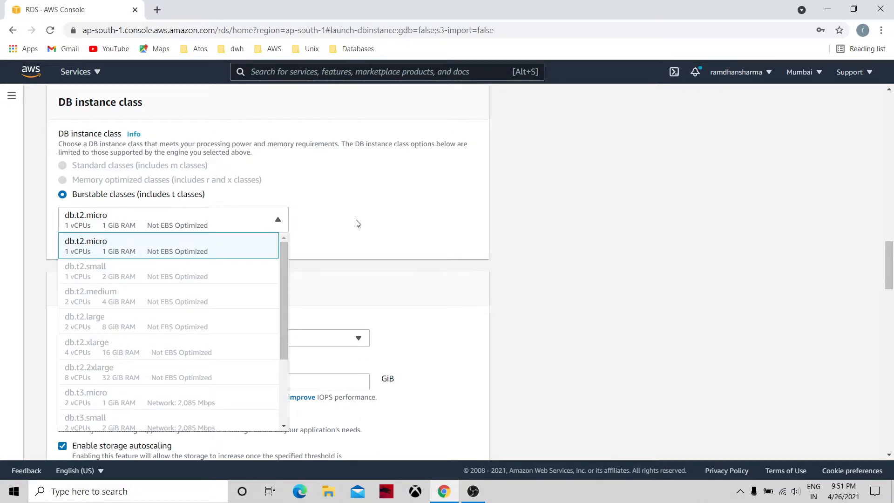
pyautogui.click(409, 222)
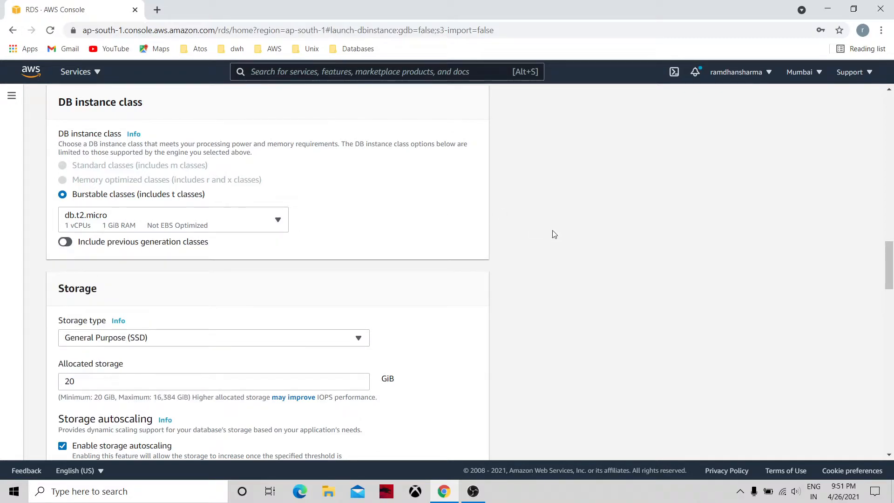
# Set public access to Yes in the database's connectivity settings.
pyautogui.moveTo(890, 265); pyautogui.dragTo(890, 283)
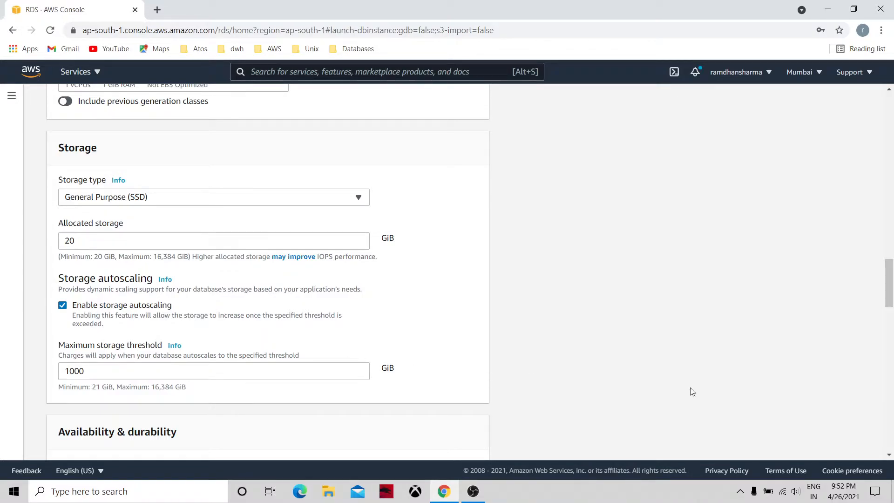
pyautogui.moveTo(891, 300); pyautogui.dragTo(892, 361)
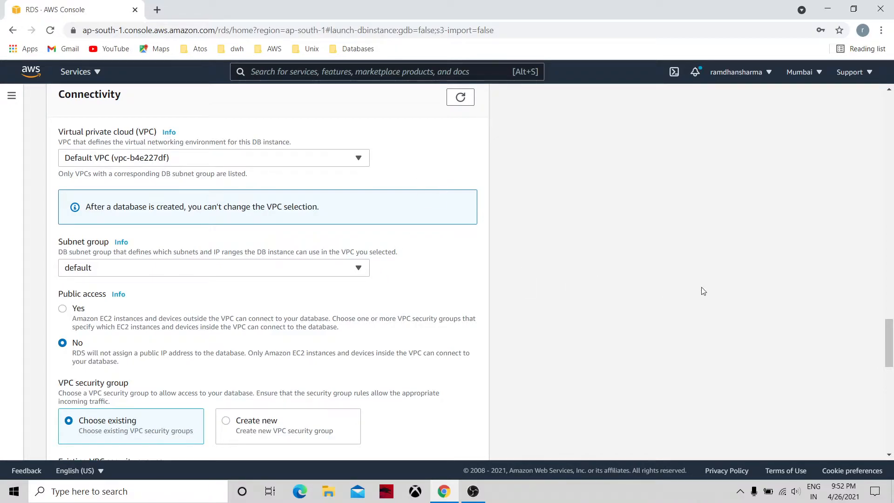
pyautogui.moveTo(890, 326); pyautogui.dragTo(890, 350)
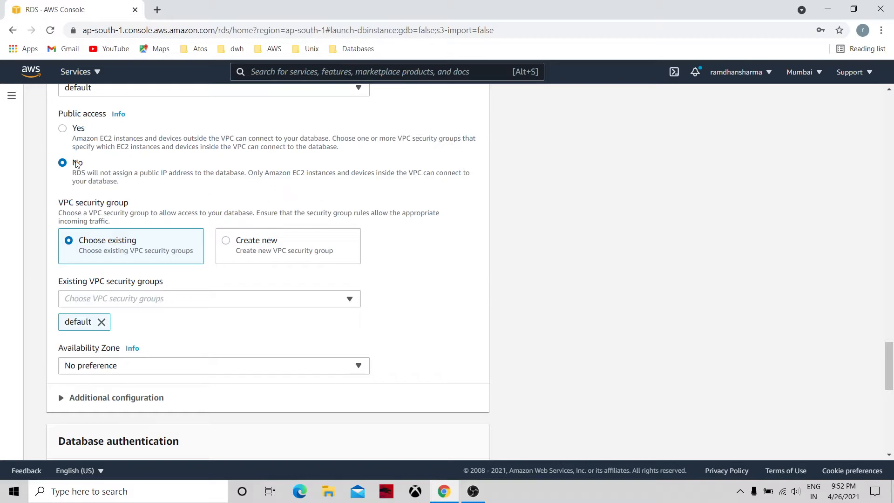
pyautogui.click(63, 129)
pyautogui.click(350, 298)
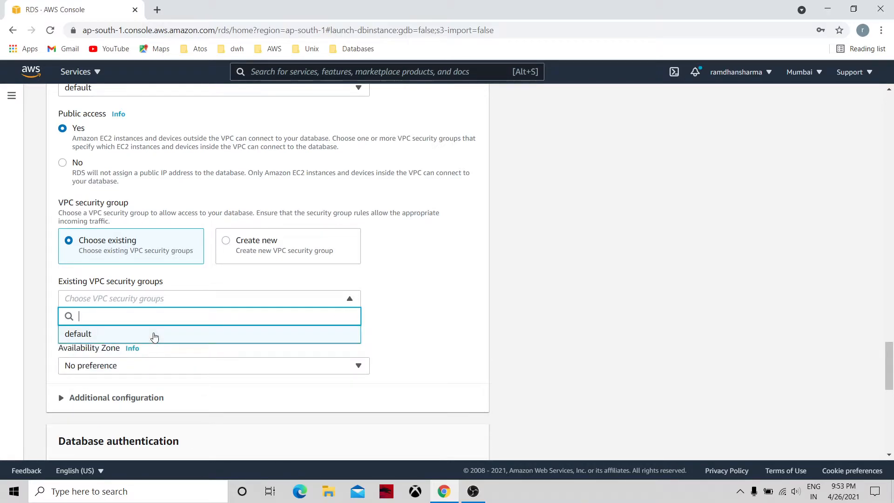
pyautogui.click(426, 333)
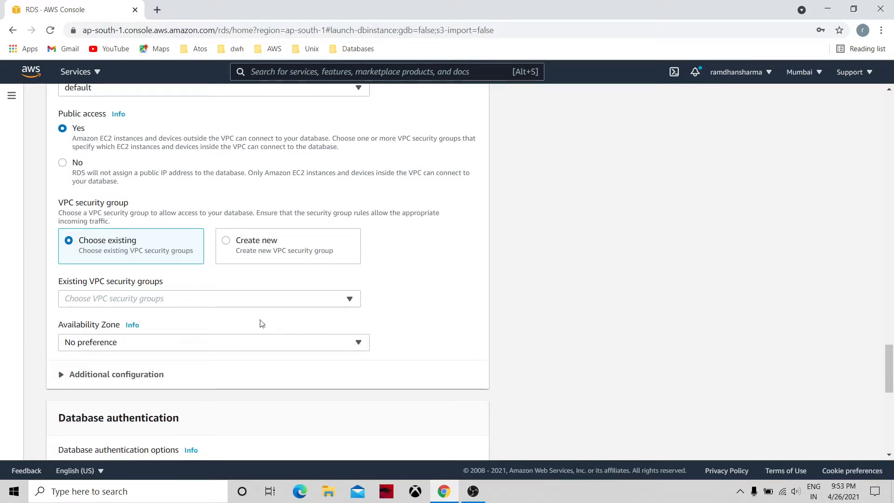
pyautogui.click(201, 300)
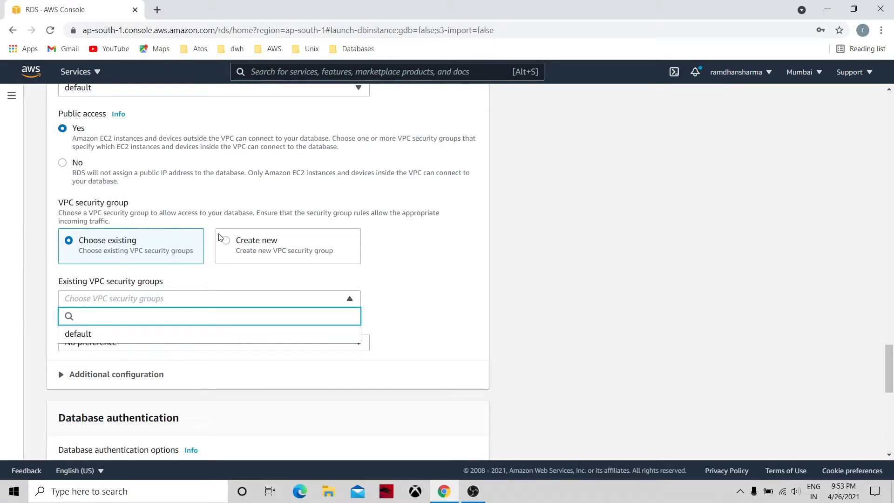
pyautogui.click(227, 242)
pyautogui.click(226, 242)
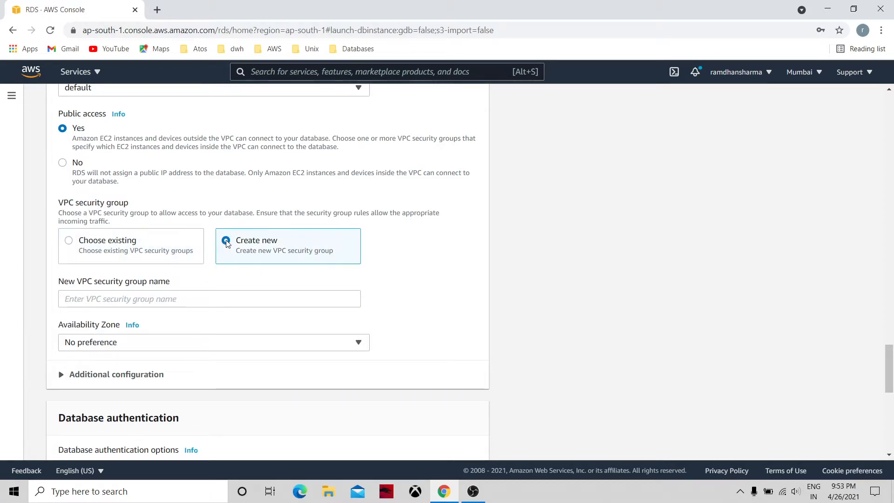
pyautogui.click(220, 296)
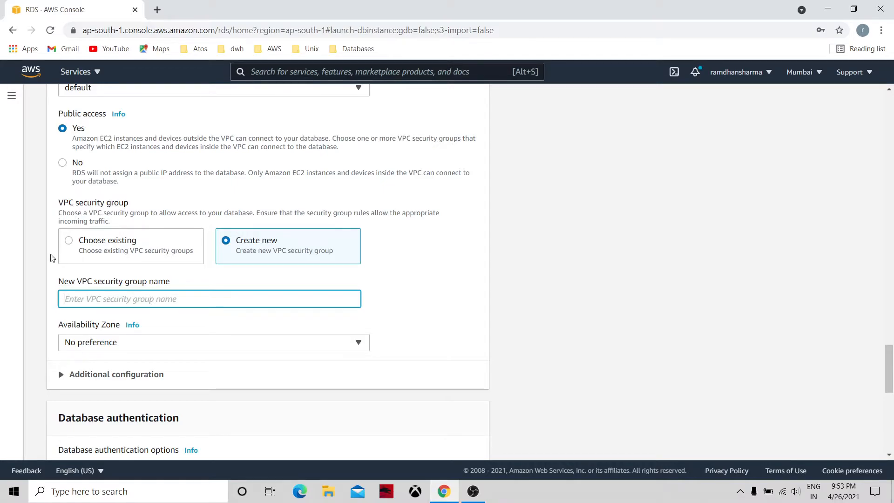
# Use existing VPC security groups for the database and select the default group.
pyautogui.click(69, 242)
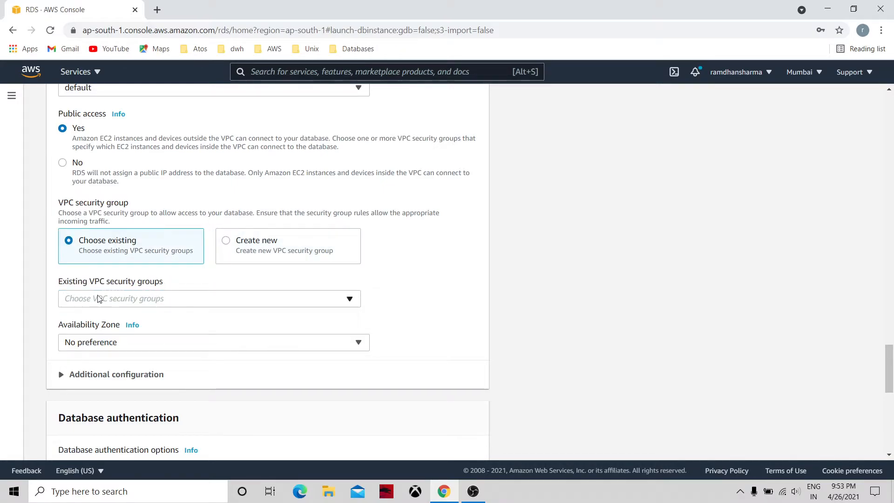
pyautogui.click(127, 300)
pyautogui.click(143, 335)
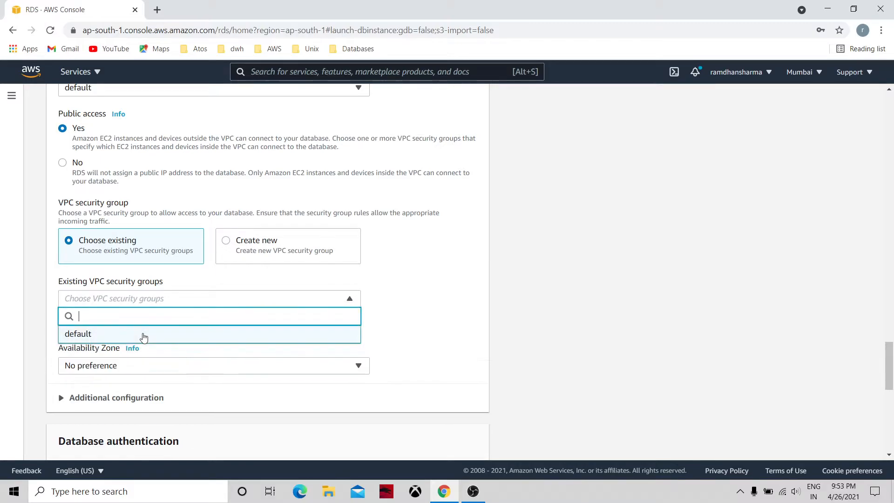
pyautogui.click(424, 336)
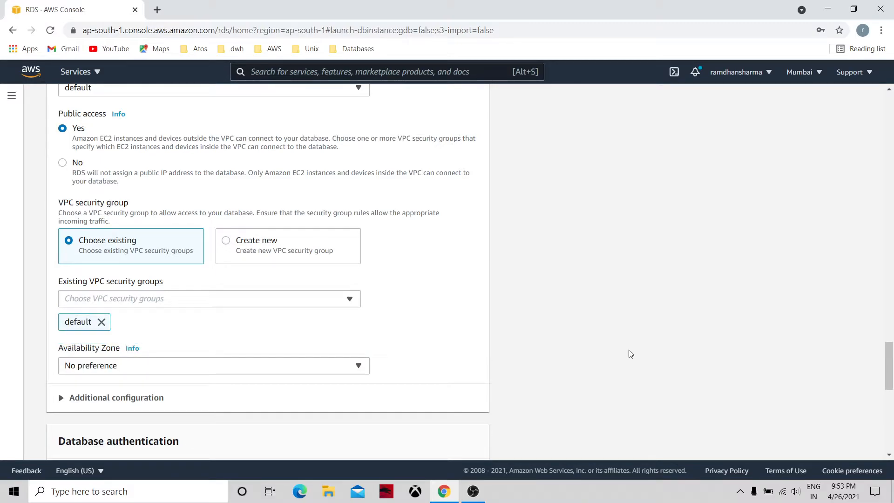
# Check the database authentication options and estimated monthly costs, and try to create the database.
pyautogui.click(892, 414)
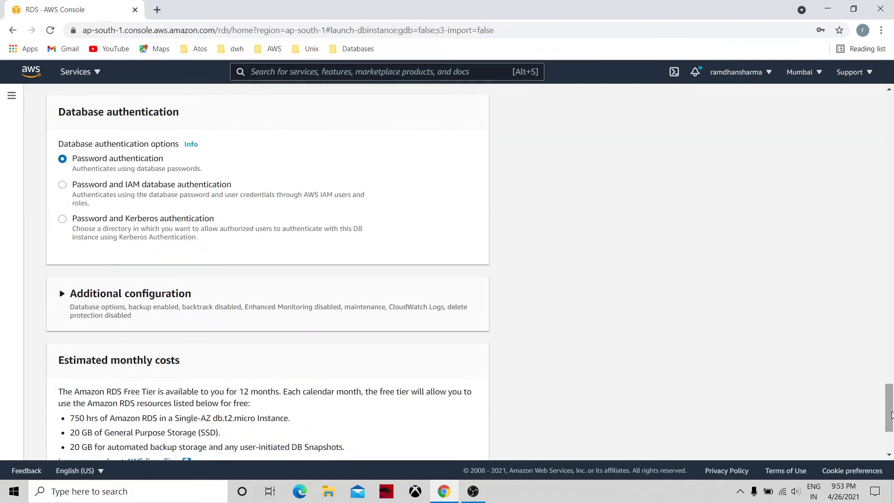
pyautogui.moveTo(893, 414); pyautogui.dragTo(884, 383)
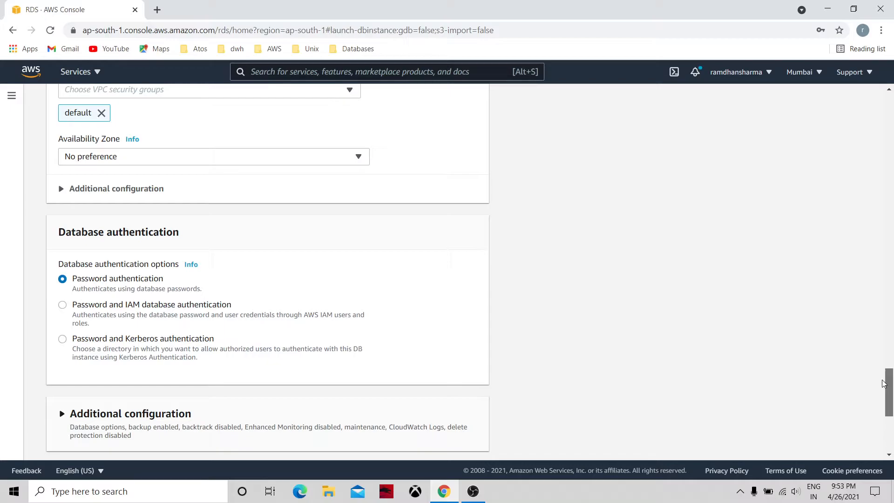
pyautogui.moveTo(884, 384); pyautogui.dragTo(891, 419)
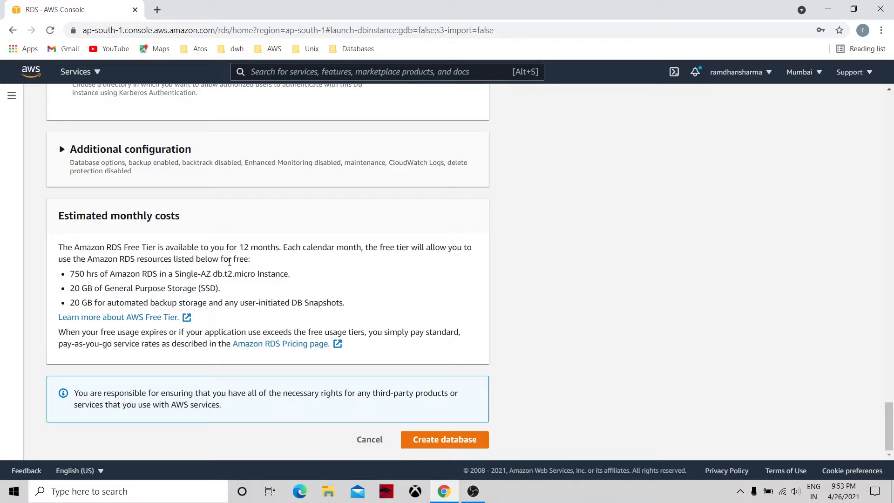
pyautogui.click(420, 440)
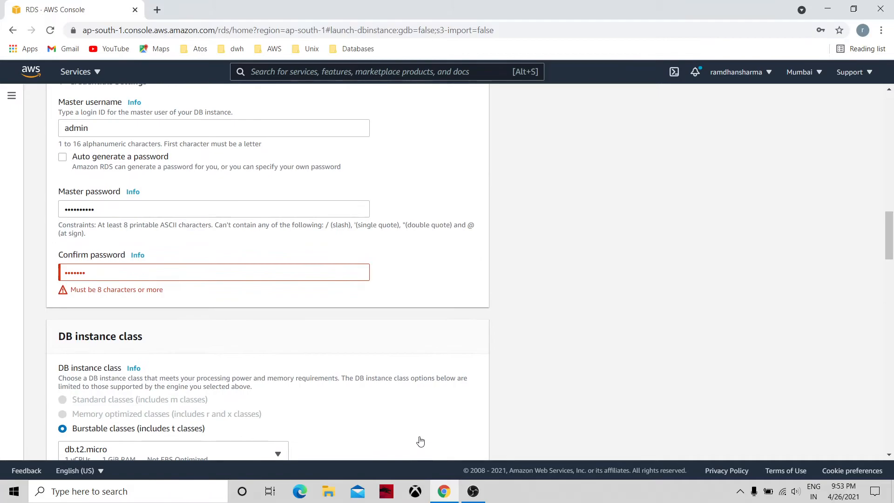
# Clear the master password confirmation and re-enter it to match the master password.
pyautogui.click(176, 276)
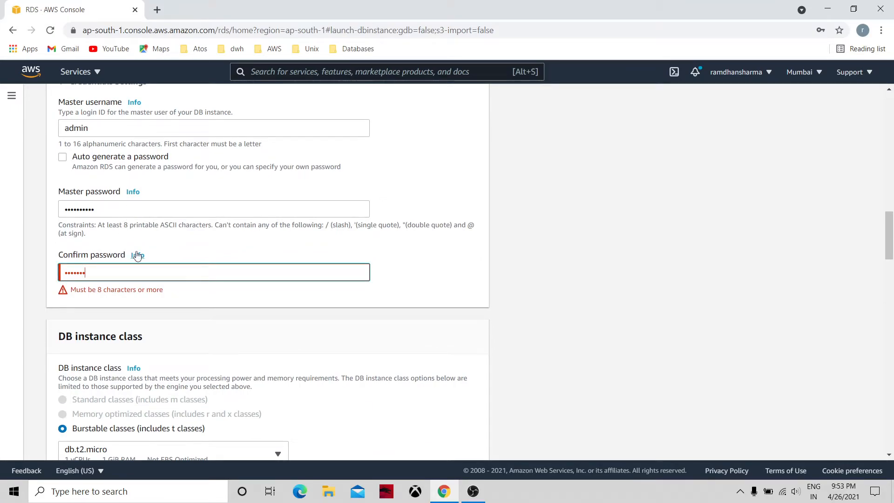
pyautogui.press('BackSpace')
pyautogui.press('BackSpace')
pyautogui.press('BackSpace')
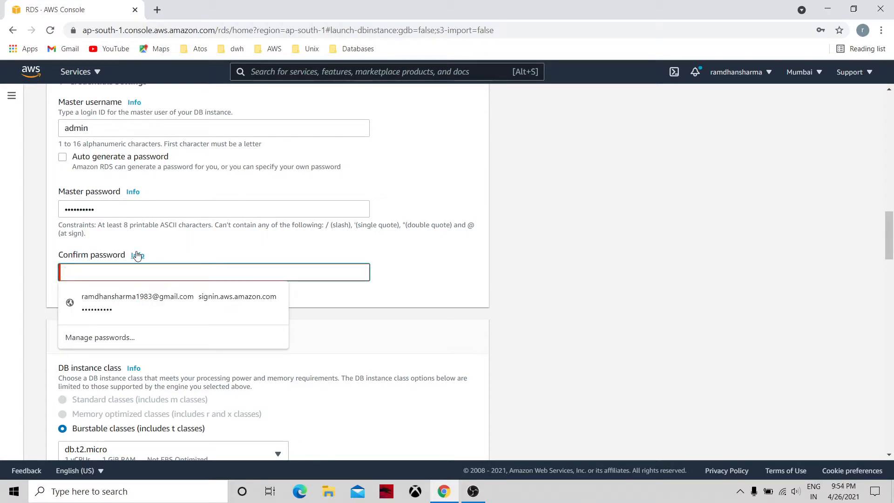
pyautogui.write('•')
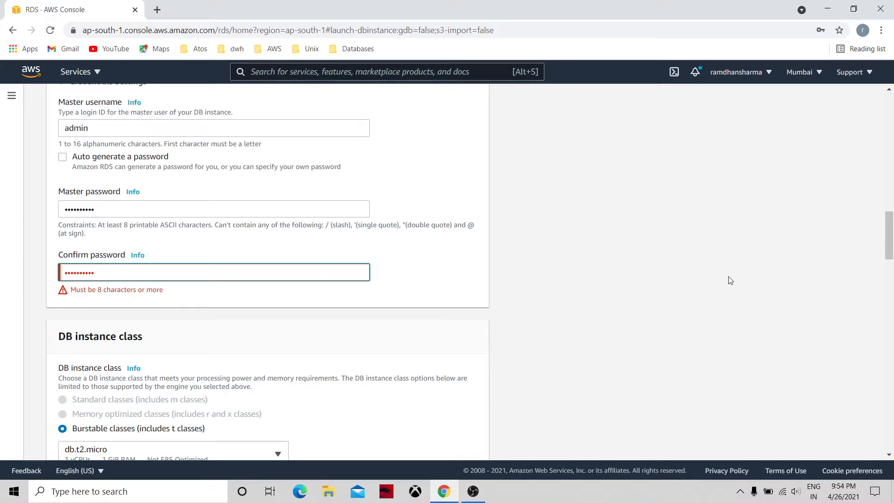
# Create the MySQL database with the configured settings and refresh the databases list.
pyautogui.scroll(-20, 890, 390)
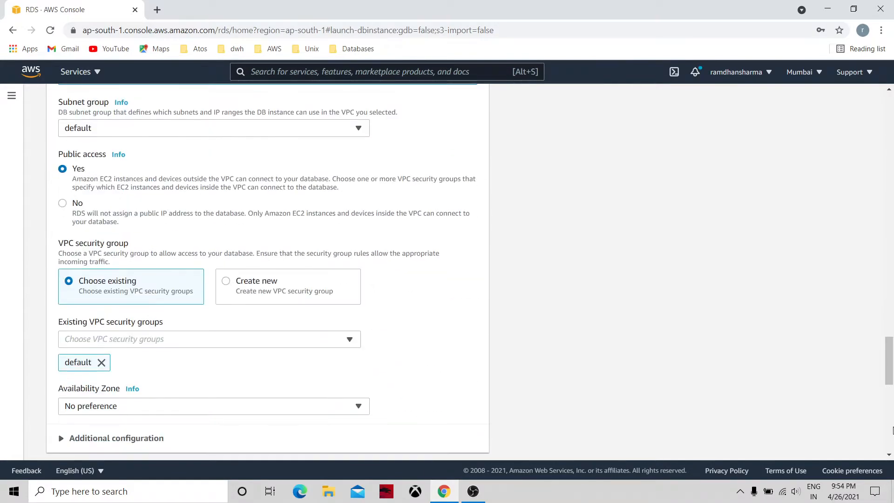
pyautogui.click(474, 439)
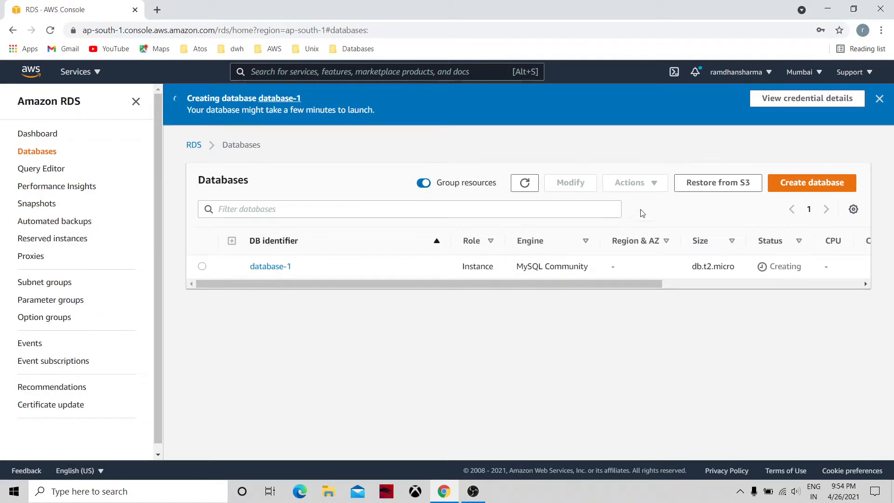
pyautogui.click(524, 185)
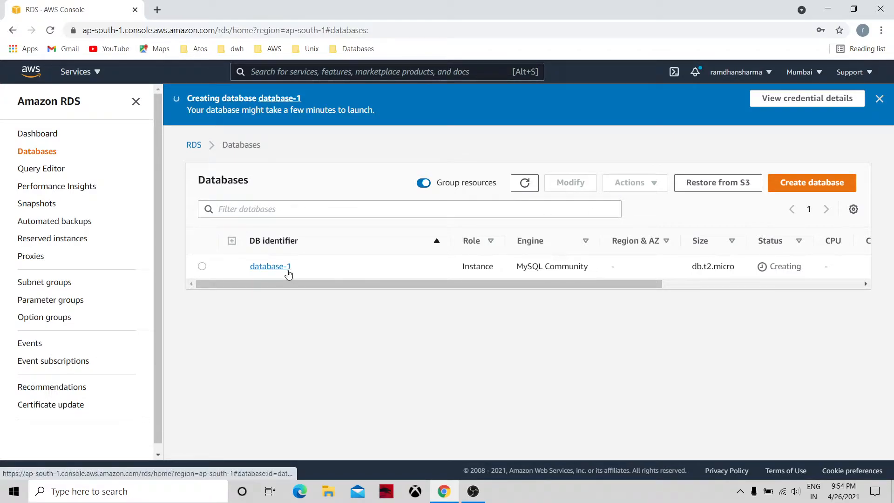
# Open the details of database-1 and examine its connectivity and security settings and CloudWatch monitoring charts.
pyautogui.click(287, 273)
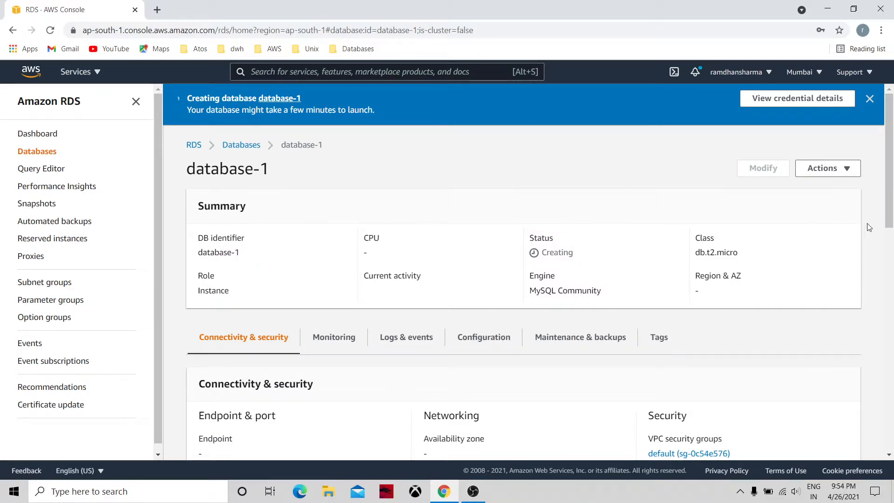
pyautogui.moveTo(891, 219); pyautogui.dragTo(889, 284)
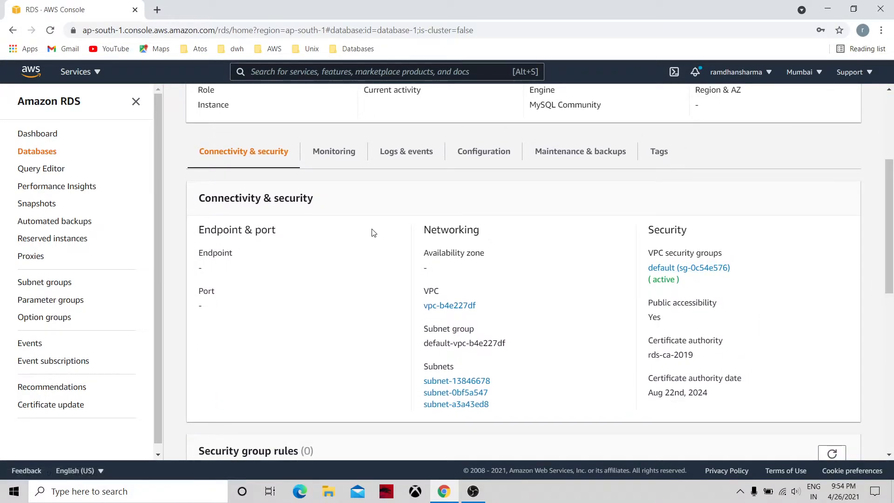
pyautogui.click(334, 152)
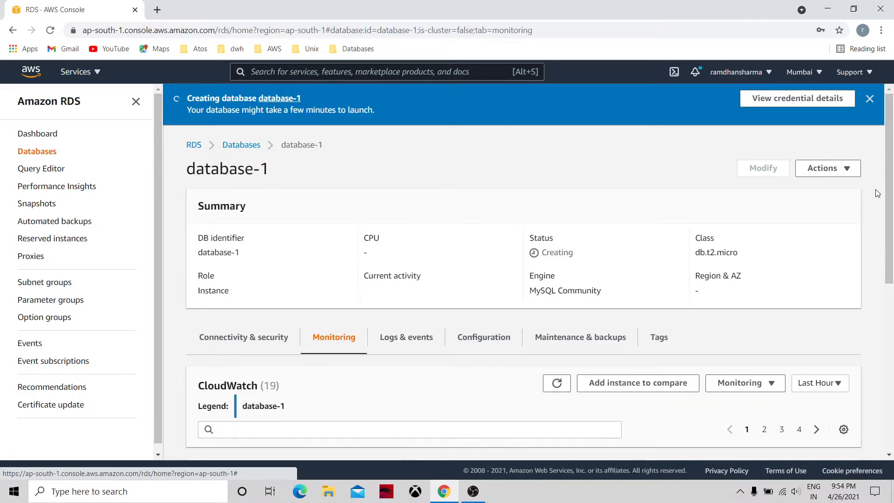
pyautogui.scroll(-6, 889, 198)
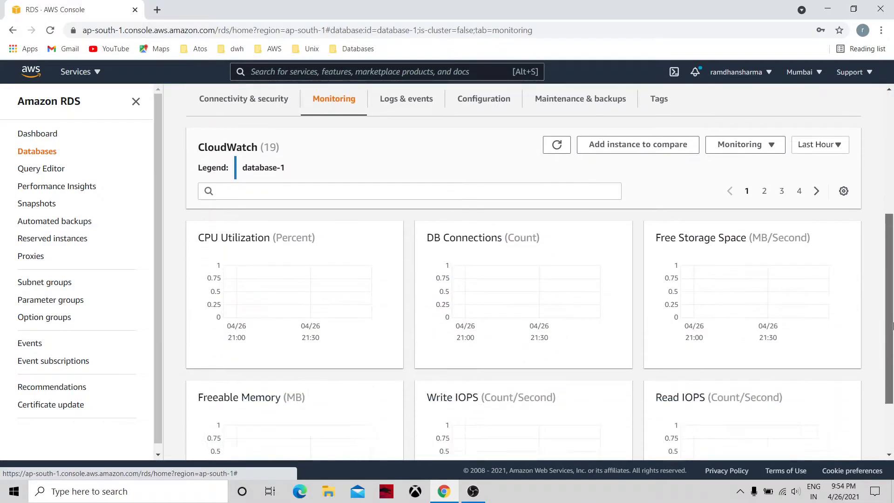
pyautogui.scroll(4, 870, 228)
pyautogui.scroll(2, 869, 224)
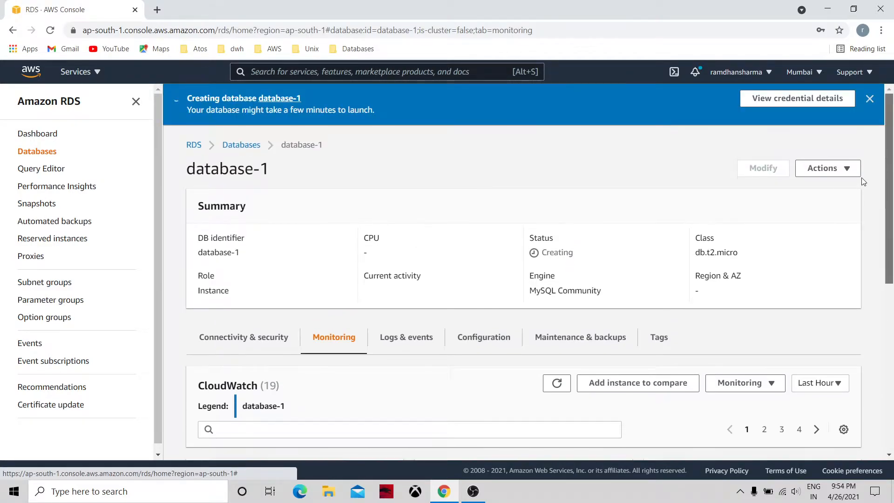
# Examine the logs and events of database-1 and its full instance configuration.
pyautogui.click(415, 337)
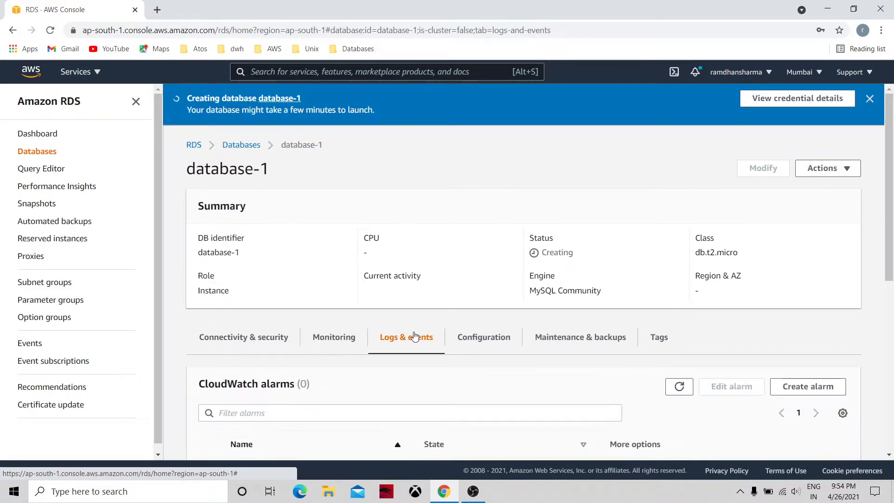
pyautogui.click(485, 337)
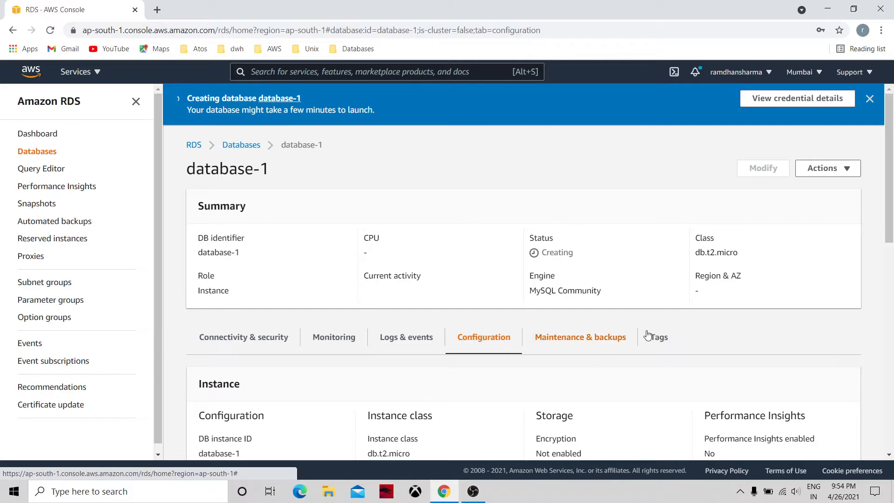
pyautogui.moveTo(892, 224); pyautogui.dragTo(893, 319)
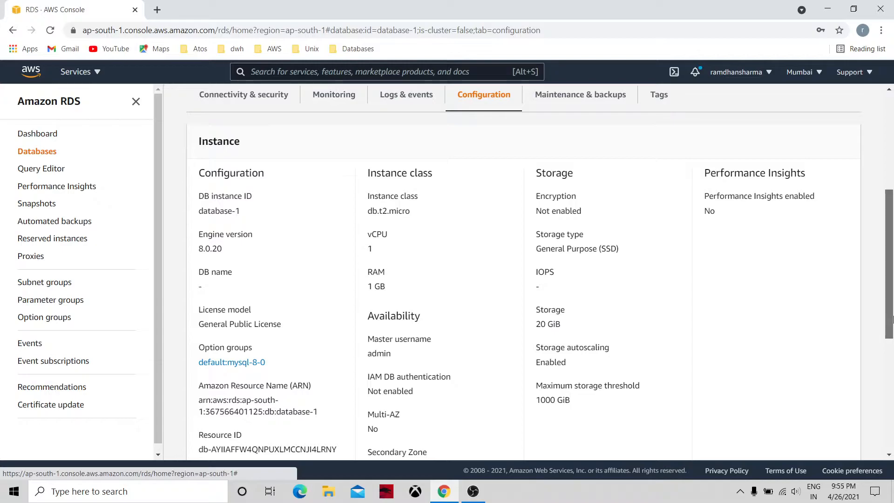
pyautogui.moveTo(892, 319); pyautogui.dragTo(893, 435)
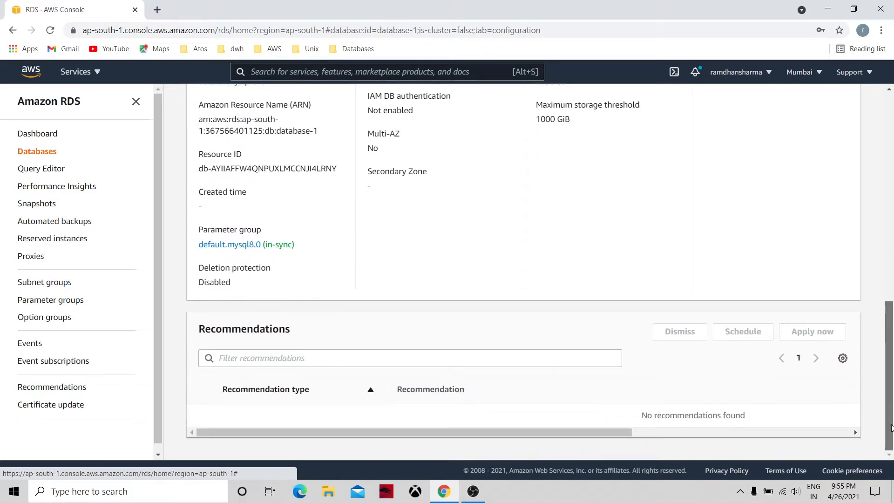
pyautogui.scroll(10, 665, 311)
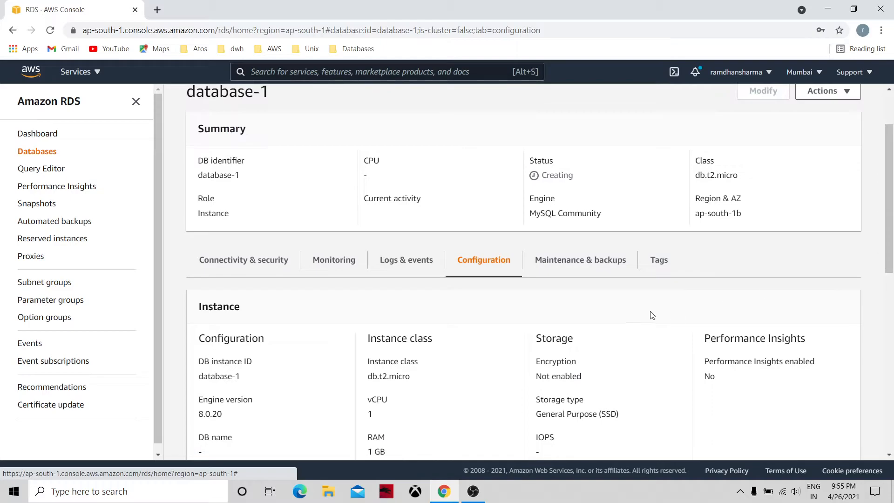
# Review the maintenance and backup settings and tags of database-1, and return to its connectivity and security details.
pyautogui.click(565, 259)
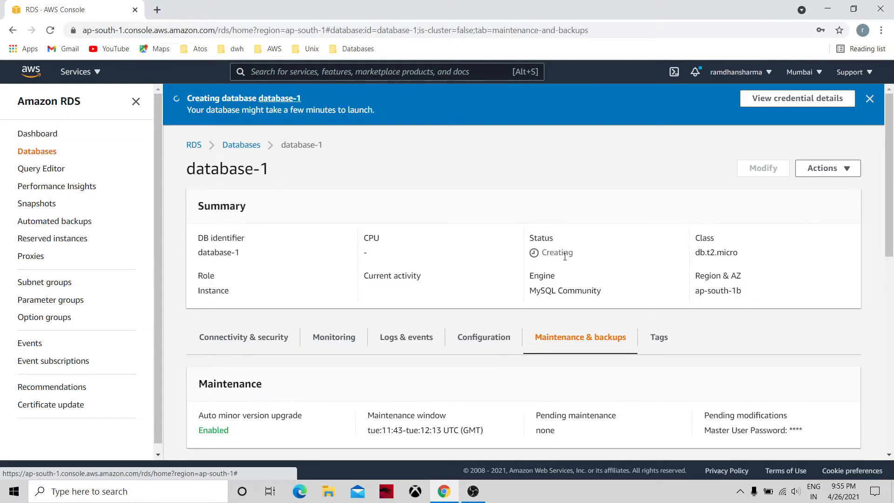
pyautogui.click(665, 344)
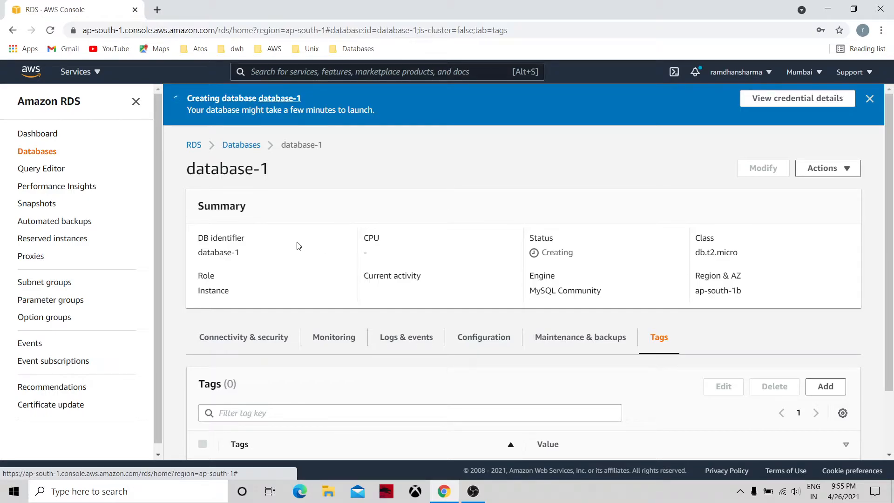
pyautogui.click(244, 339)
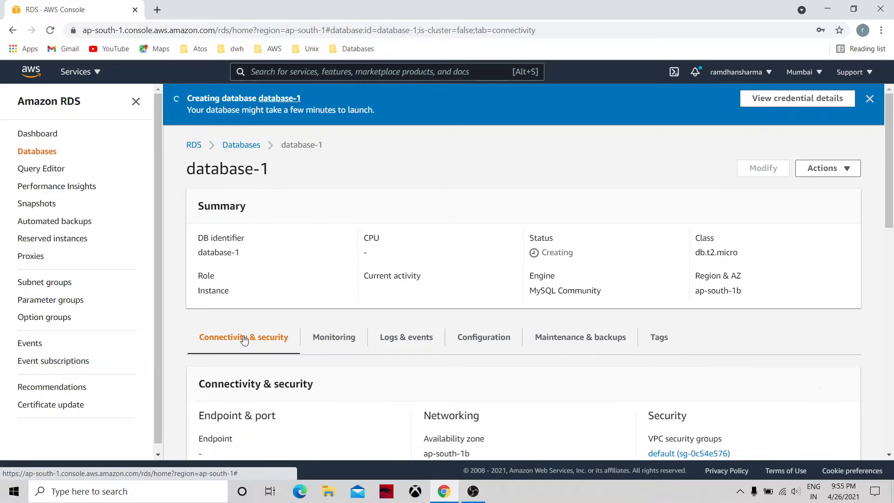
pyautogui.moveTo(890, 218)
pyautogui.mouseDown()
pyautogui.moveTo(888, 308)
pyautogui.moveTo(890, 228)
pyautogui.mouseUp()
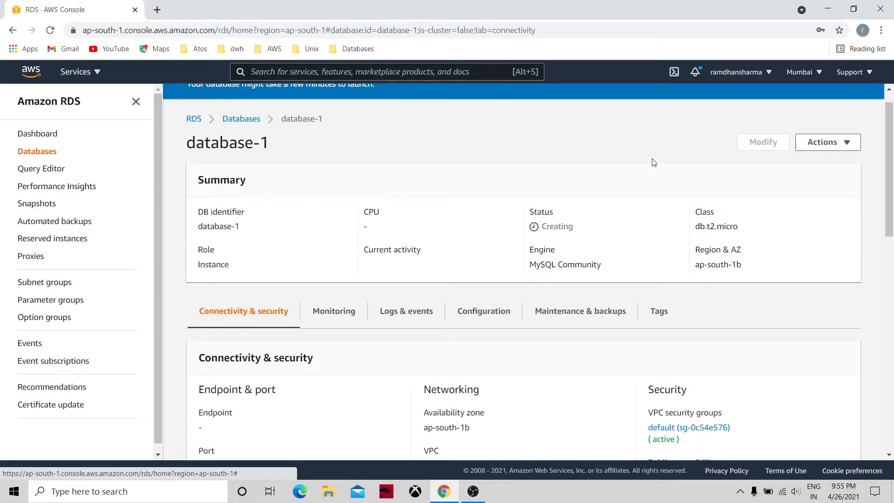
pyautogui.scroll(1, 888, 100)
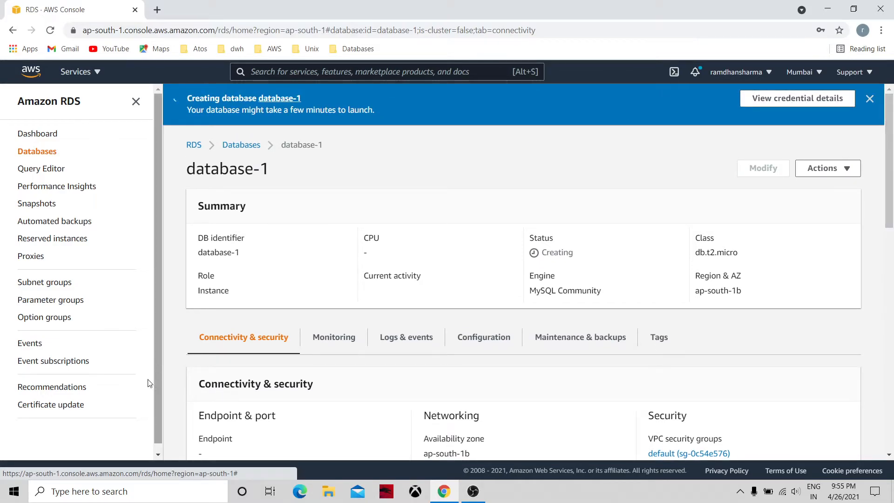
# Find MySQL Workbench 8.0 CE on the computer and open it.
pyautogui.click(98, 493)
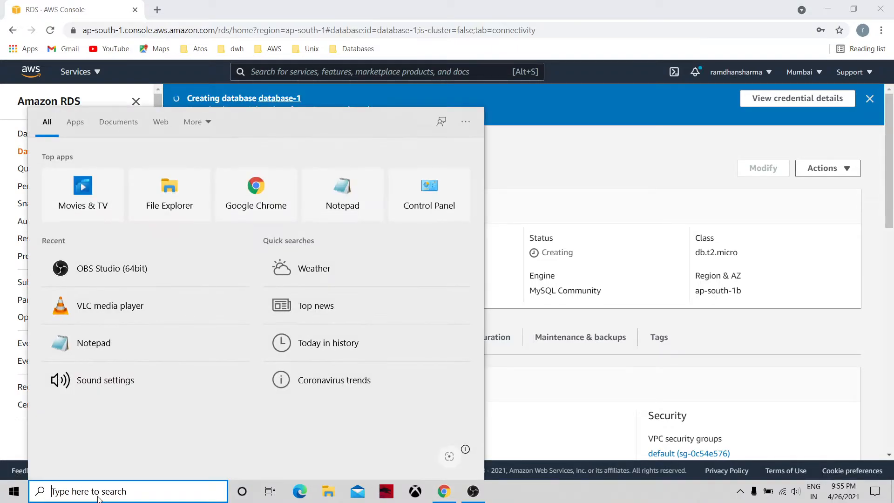
pyautogui.write('mysql')
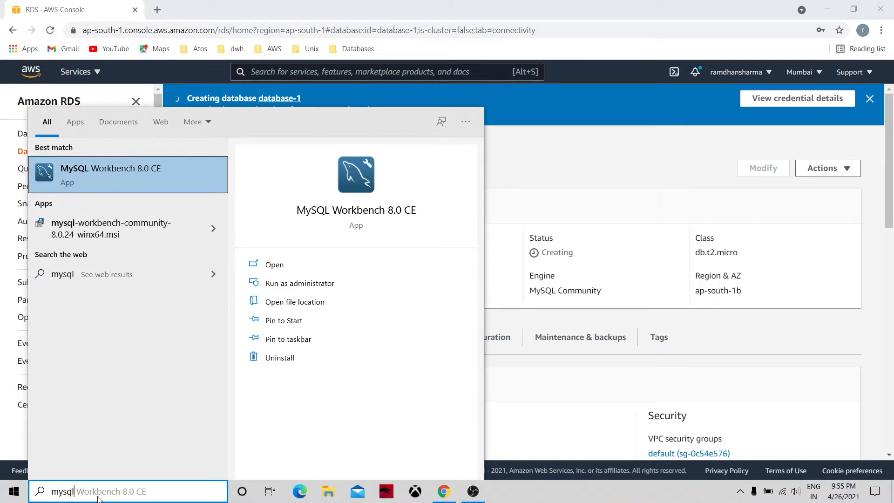
pyautogui.click(277, 272)
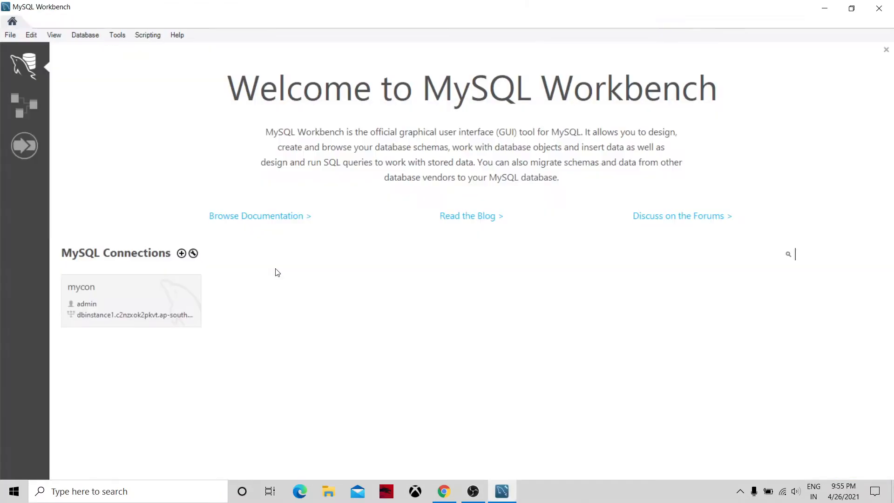
# Switch to Chrome and search Google in a new tab for "mysql workbench download for windows".
pyautogui.click(445, 492)
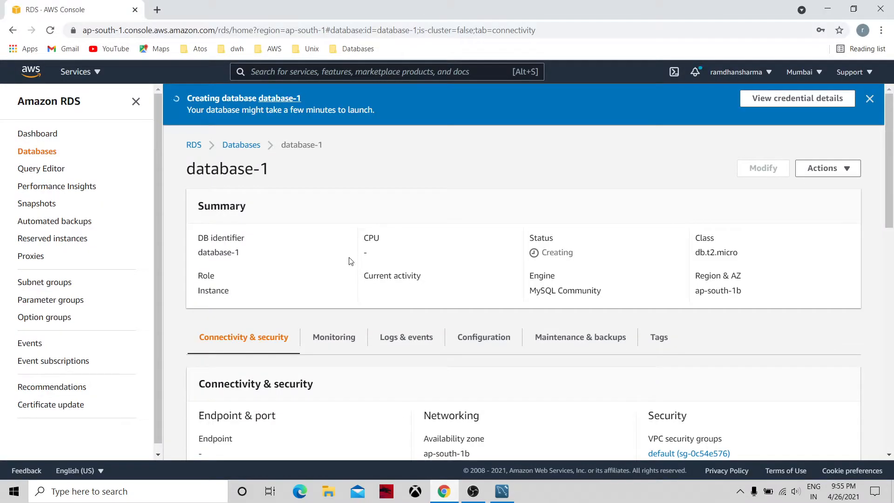
pyautogui.click(157, 10)
pyautogui.write('google.com')
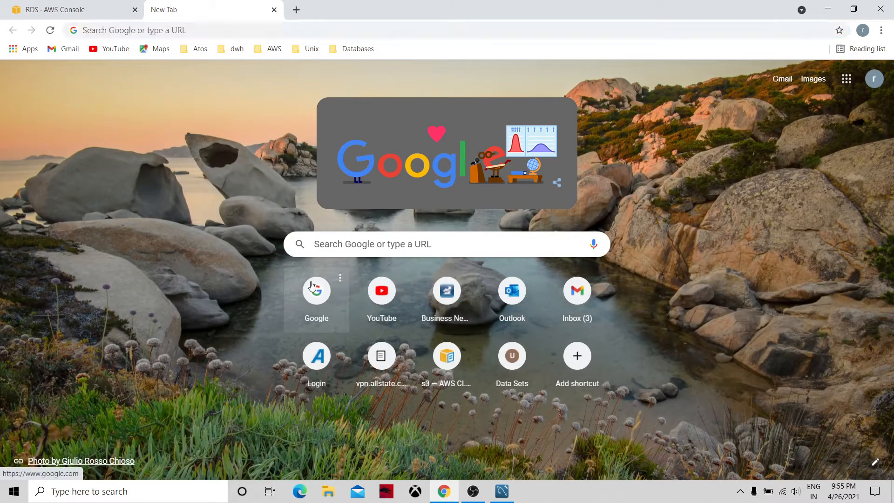
pyautogui.press('Return')
pyautogui.write('m')
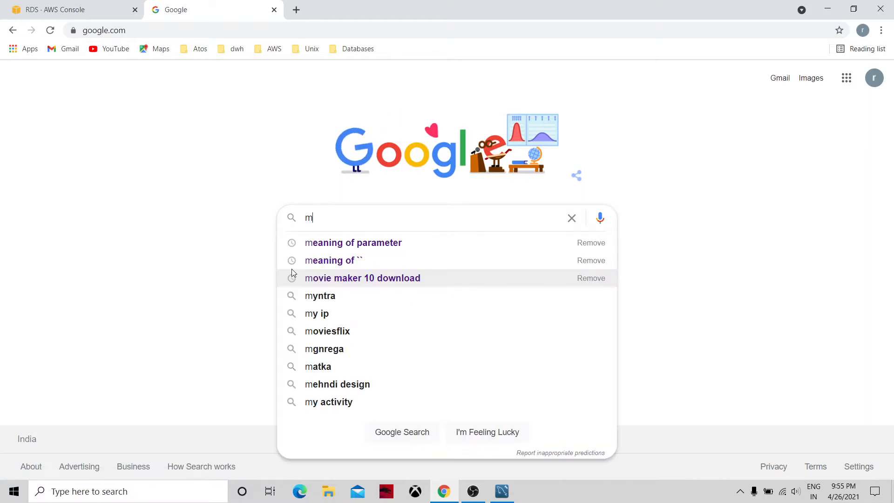
pyautogui.write('ysql workb')
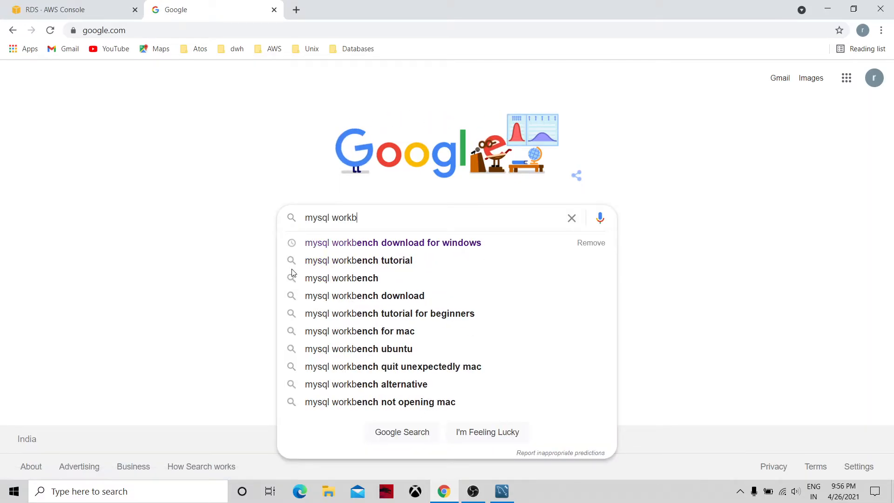
pyautogui.press('Down')
pyautogui.press('Return')
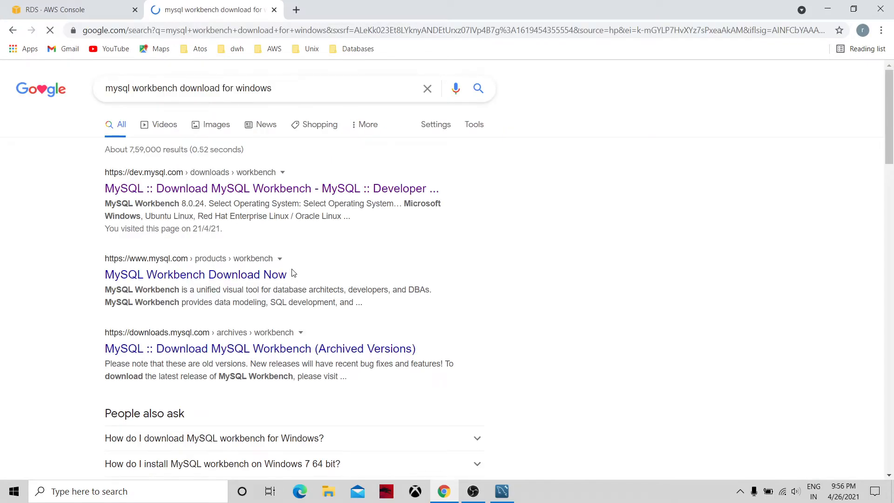
# Open the official MySQL Workbench download page and examine its Microsoft Windows installer options and web address.
pyautogui.click(277, 191)
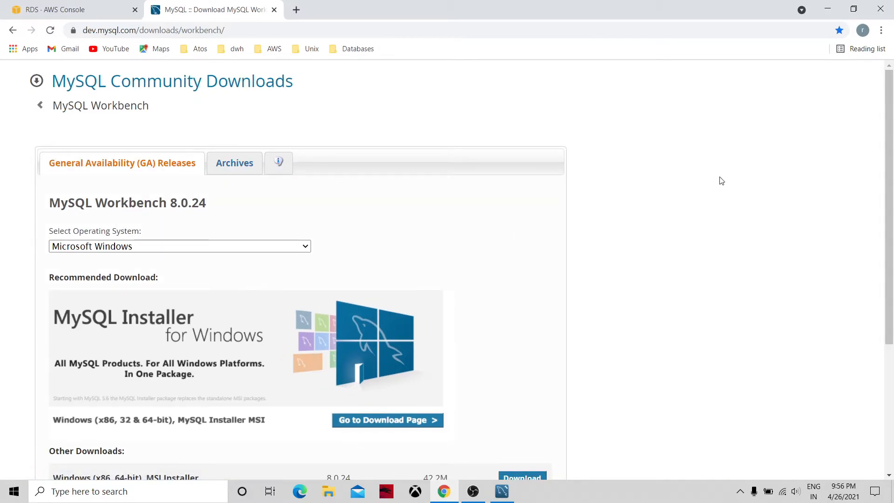
pyautogui.scroll(-3, 889, 141)
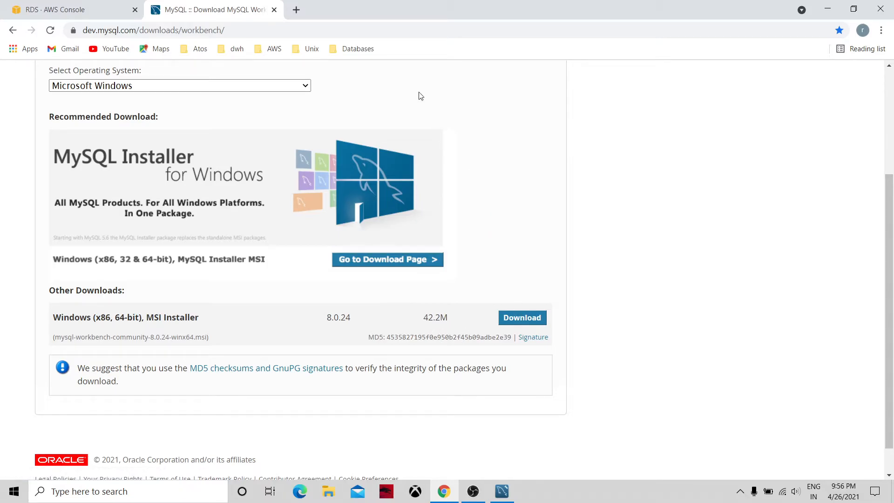
pyautogui.click(285, 31)
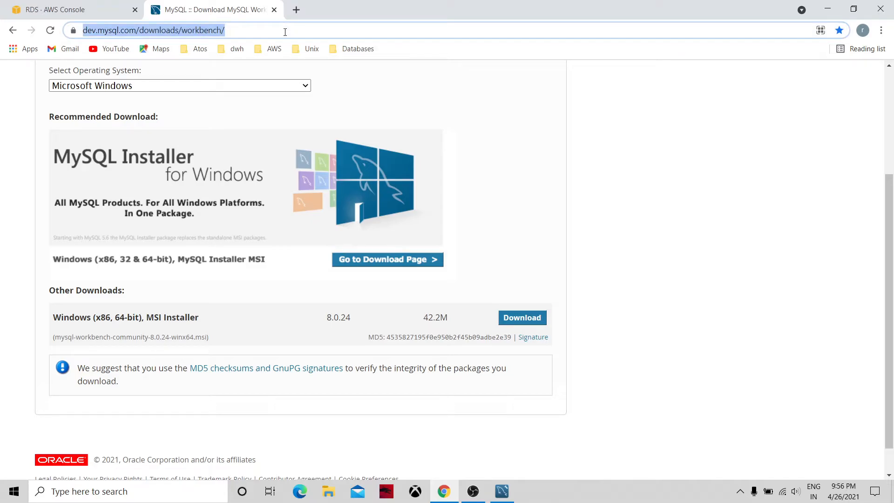
# Return to the Amazon RDS console and refresh the databases list to check the status of database-1.
pyautogui.click(77, 6)
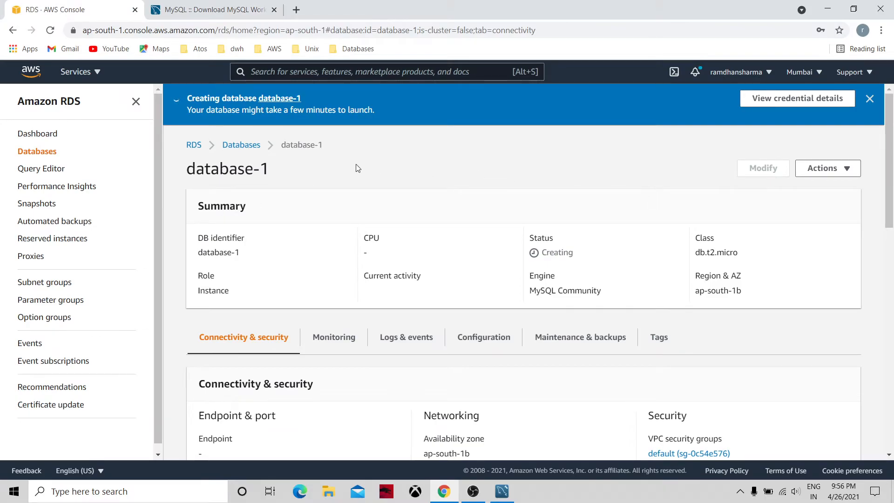
pyautogui.click(44, 156)
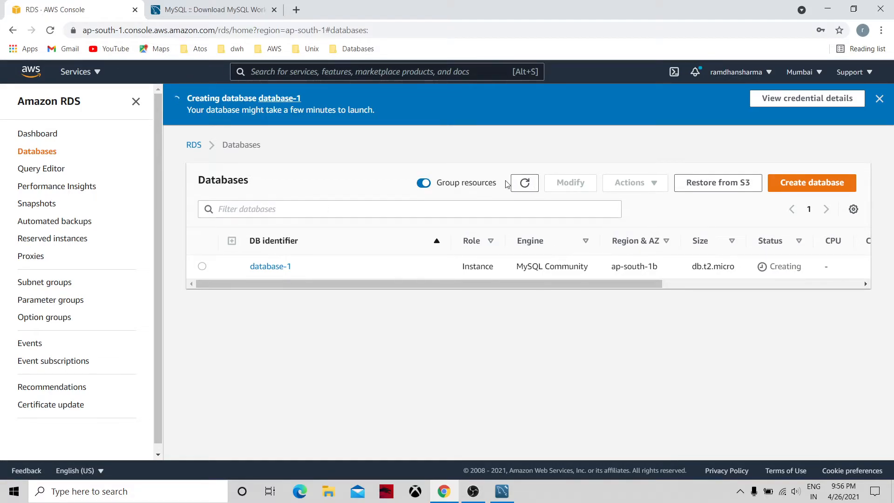
pyautogui.click(526, 184)
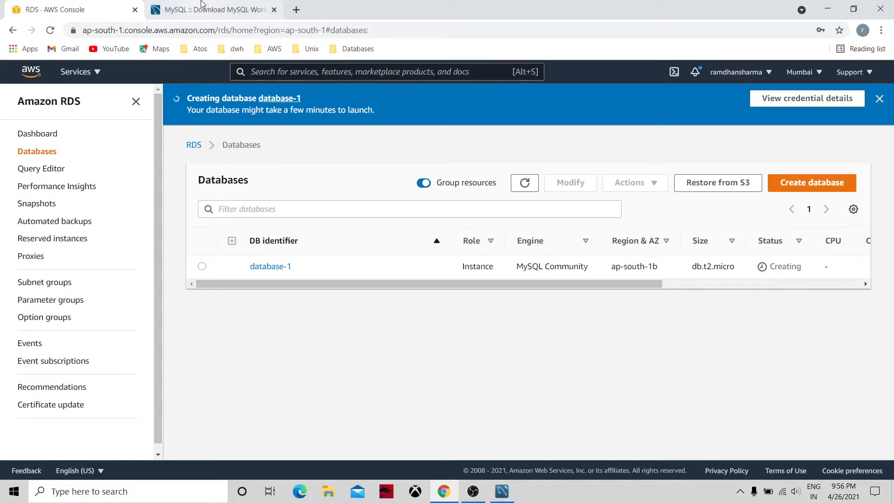
# Switch to MySQL Workbench and set up a new connection named Mysqlconnection with the username Admin.
pyautogui.click(202, 4)
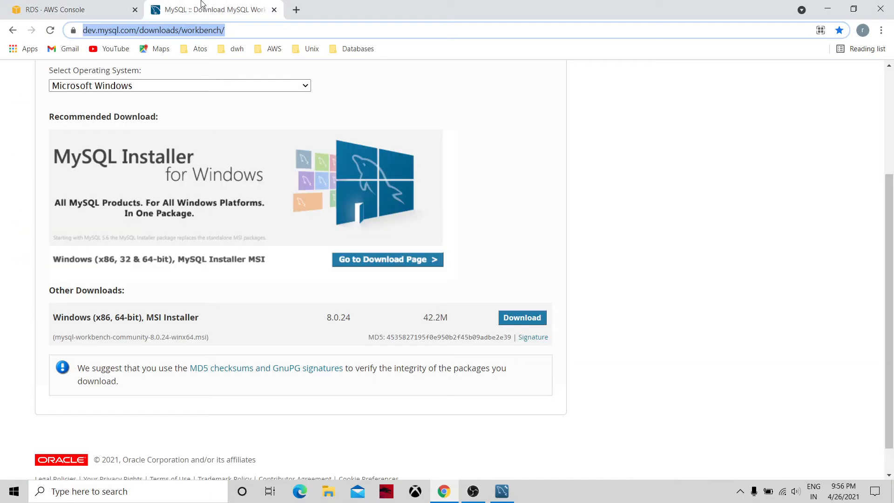
pyautogui.click(502, 491)
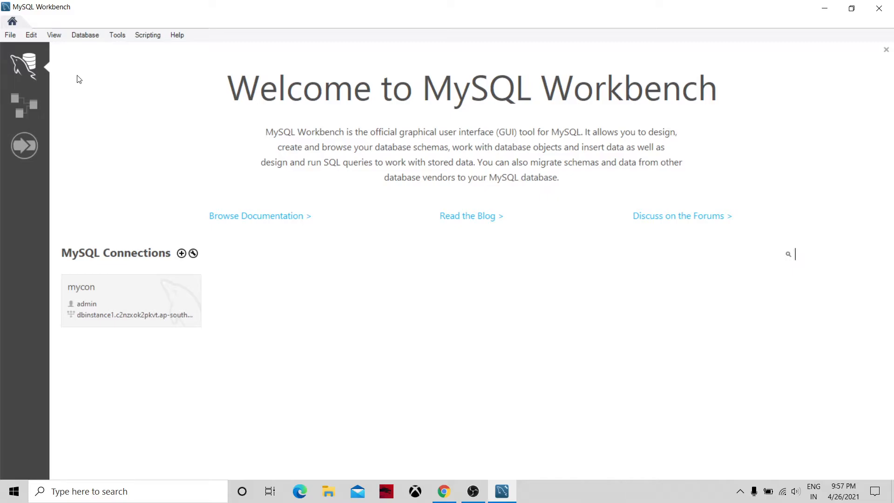
pyautogui.click(181, 254)
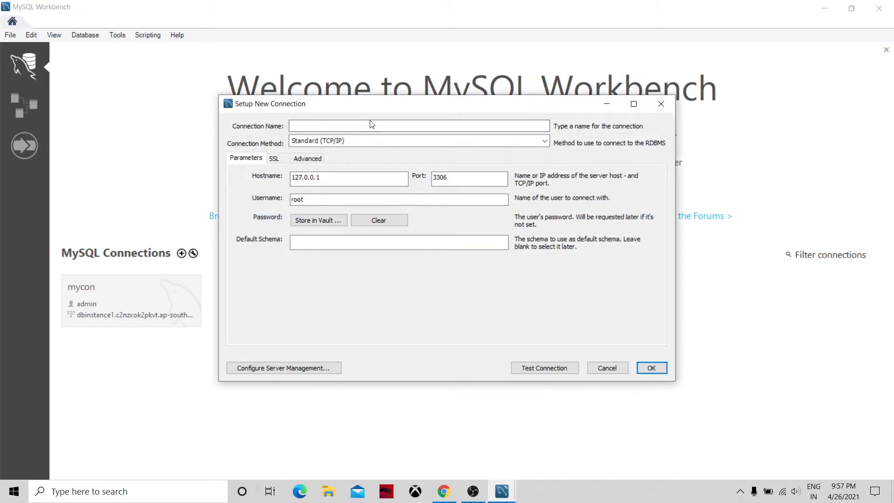
pyautogui.click(359, 124)
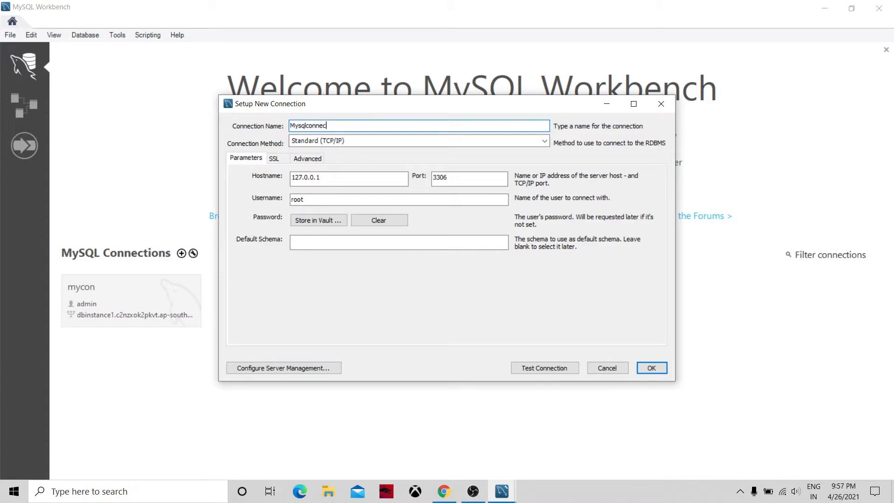
pyautogui.click(370, 175)
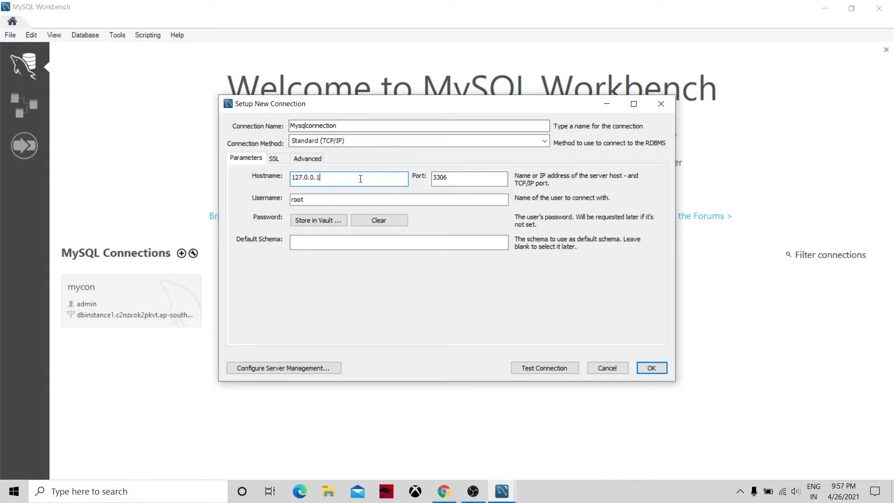
pyautogui.moveTo(352, 176); pyautogui.dragTo(292, 177)
pyautogui.click(318, 199)
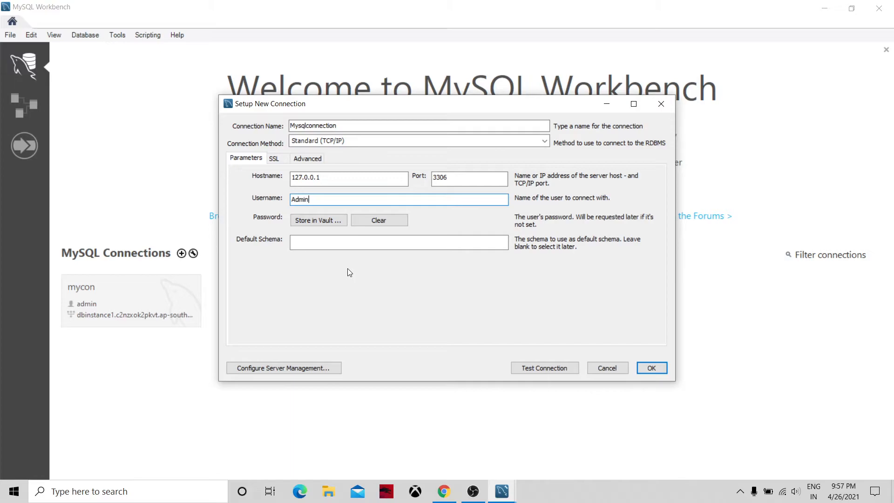
pyautogui.click(333, 176)
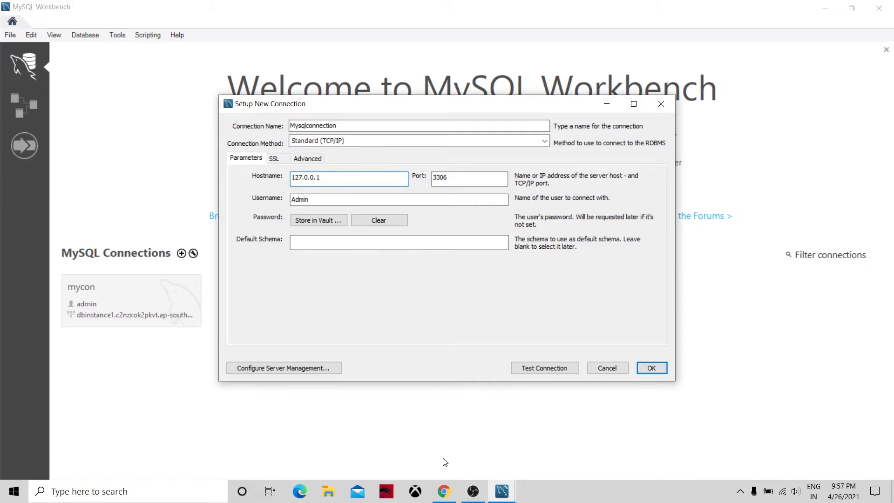
# Switch back to the RDS console, refresh the databases list, and examine the endpoint and port of database-1.
pyautogui.click(444, 493)
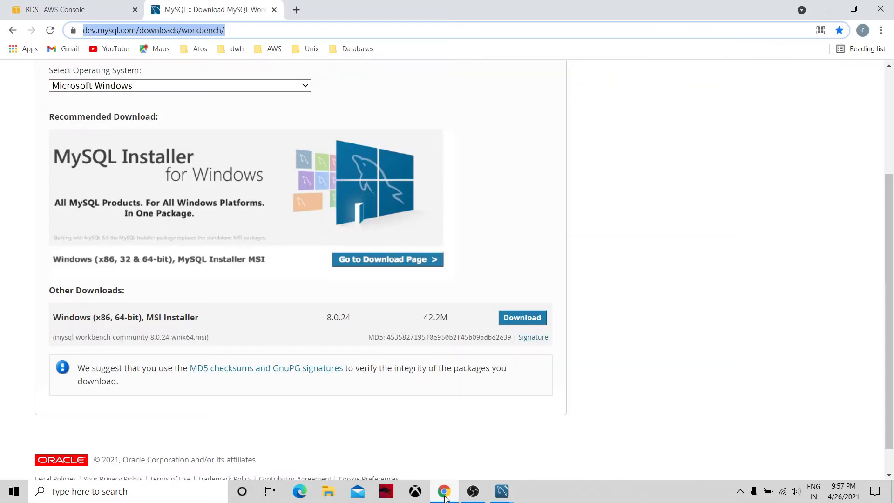
pyautogui.click(70, 8)
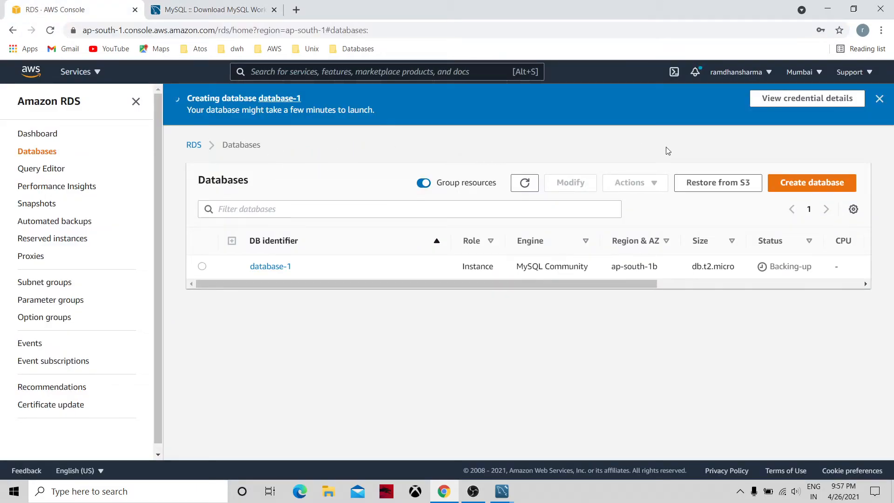
pyautogui.click(524, 182)
pyautogui.click(269, 268)
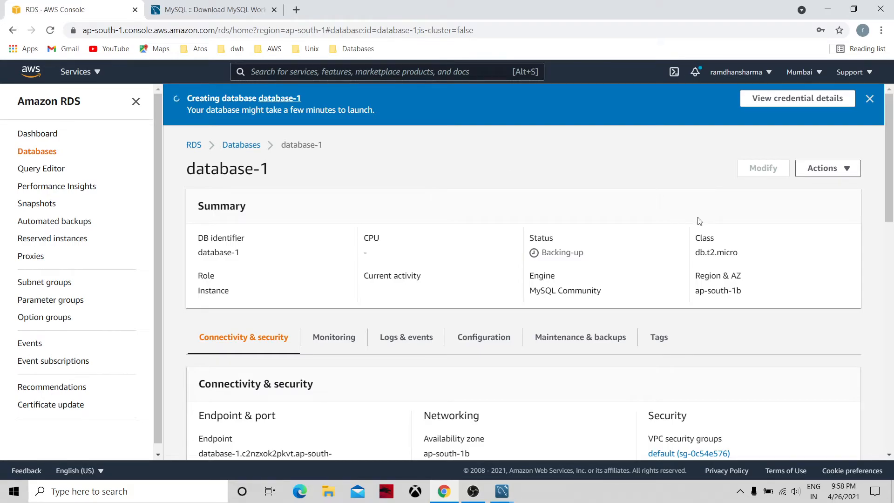
pyautogui.moveTo(888, 186); pyautogui.dragTo(765, 243)
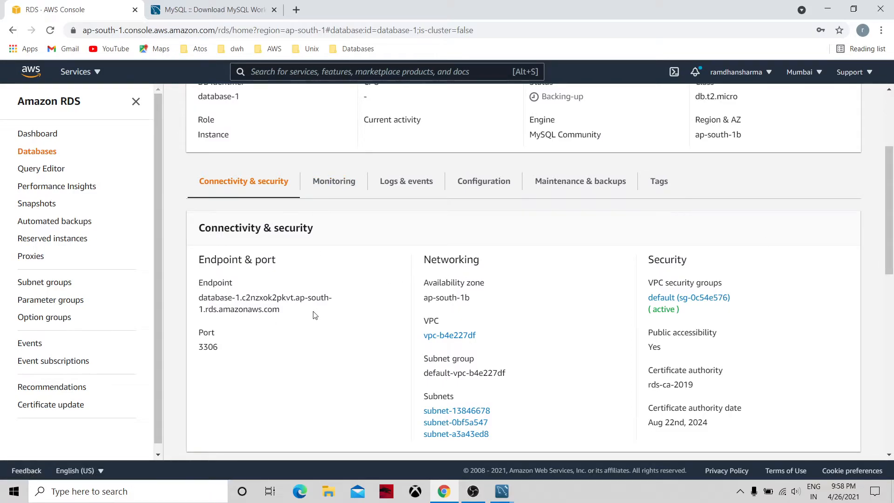
pyautogui.click(889, 123)
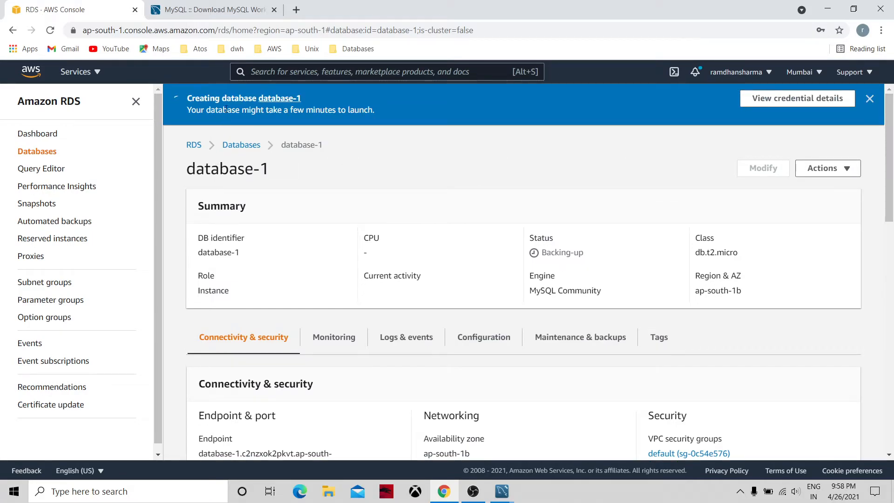
# Refresh the resources on the RDS dashboard, and open and refresh the list of DB instances.
pyautogui.click(46, 136)
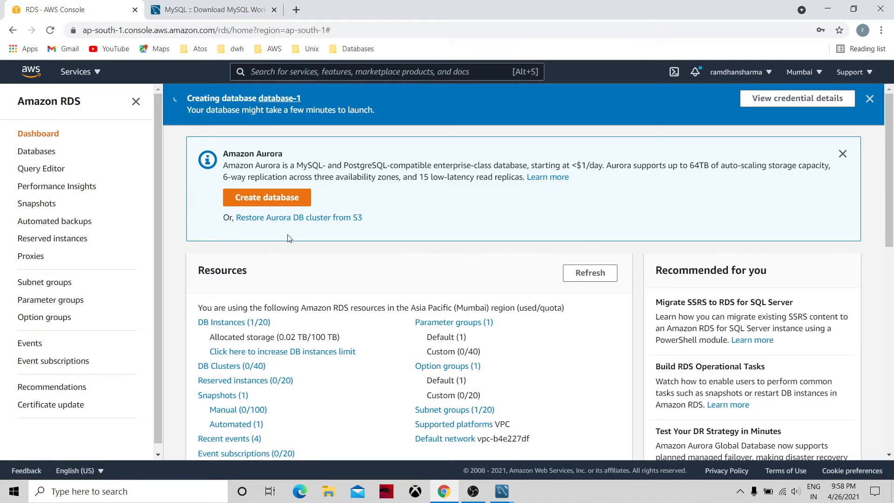
pyautogui.click(583, 279)
pyautogui.click(226, 322)
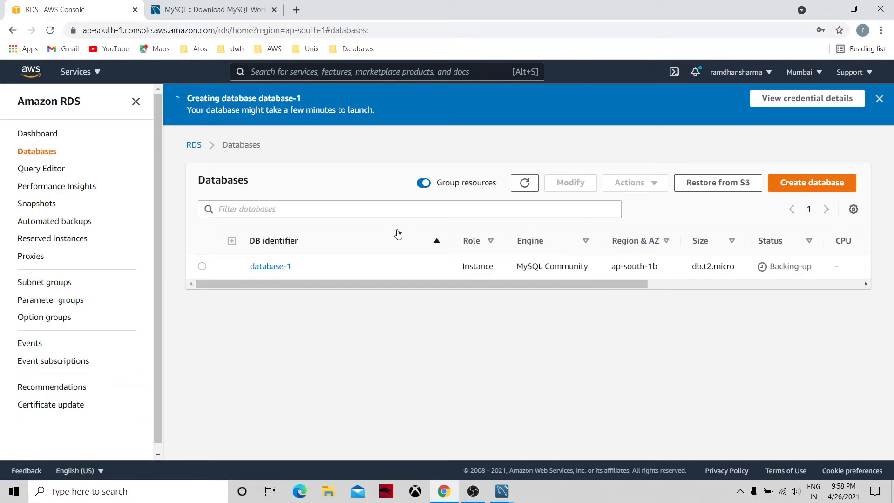
pyautogui.click(525, 183)
pyautogui.click(532, 180)
# Open the details of database-1 and select its full endpoint address under connectivity and security.
pyautogui.click(271, 266)
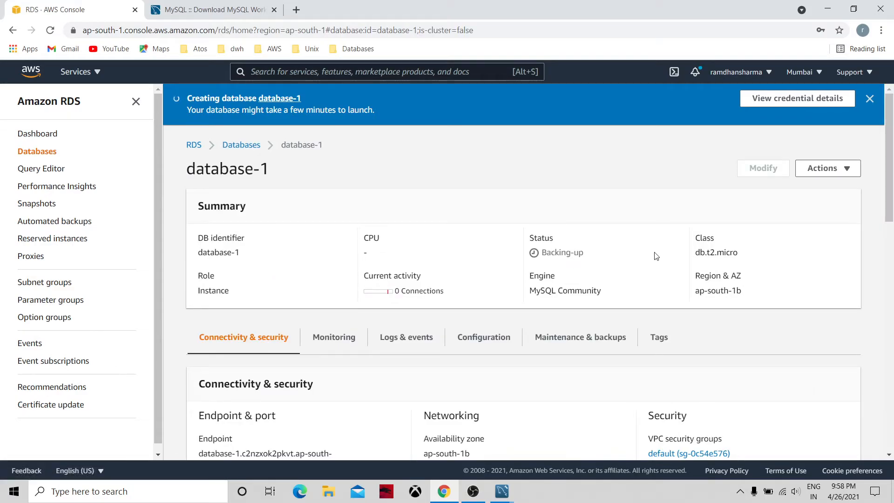
pyautogui.moveTo(890, 208); pyautogui.dragTo(891, 280)
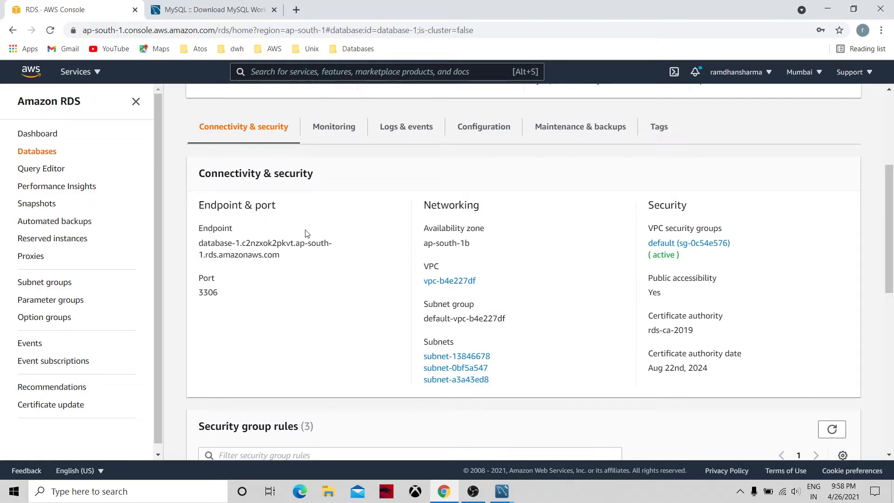
pyautogui.moveTo(285, 259); pyautogui.dragTo(198, 247)
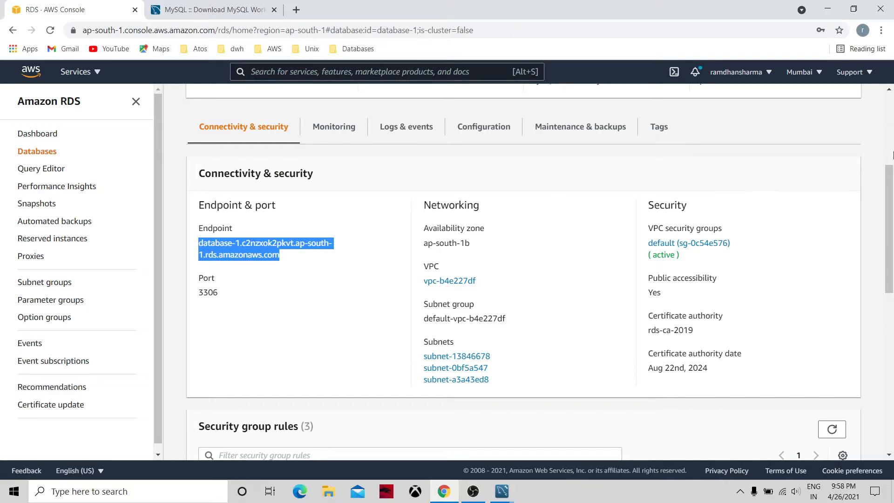
# Check the actions available for database-1, and return to the databases list and select that instance.
pyautogui.scroll(5, 891, 153)
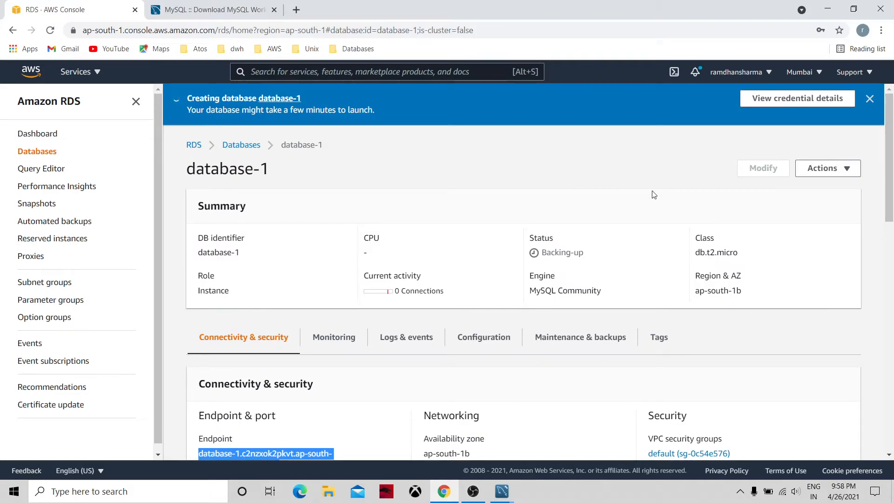
pyautogui.click(831, 173)
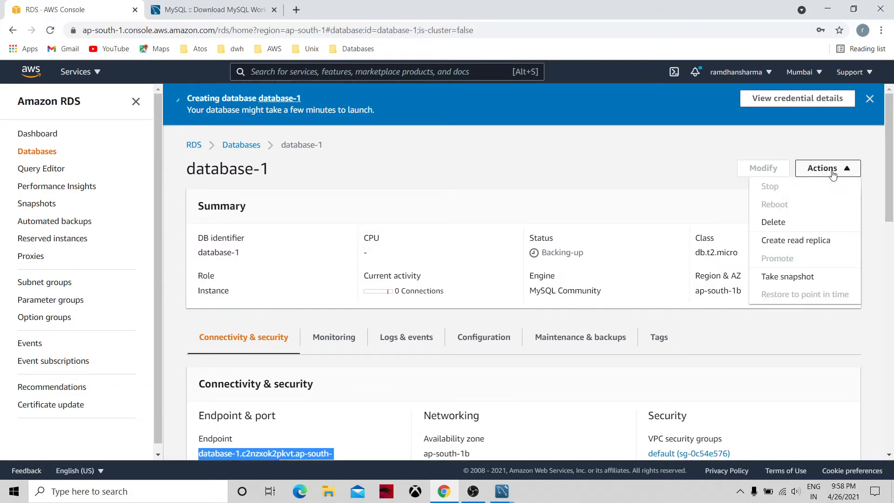
pyautogui.moveTo(496, 150); pyautogui.dragTo(249, 147)
pyautogui.click(249, 146)
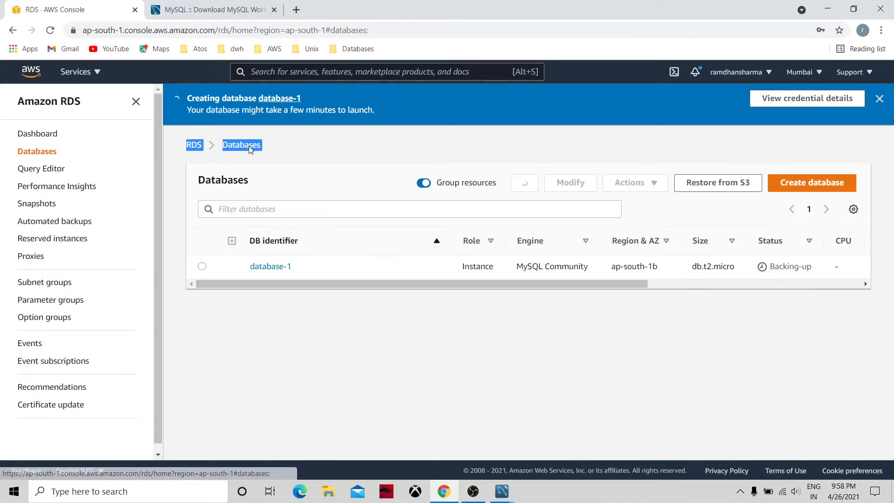
pyautogui.click(202, 268)
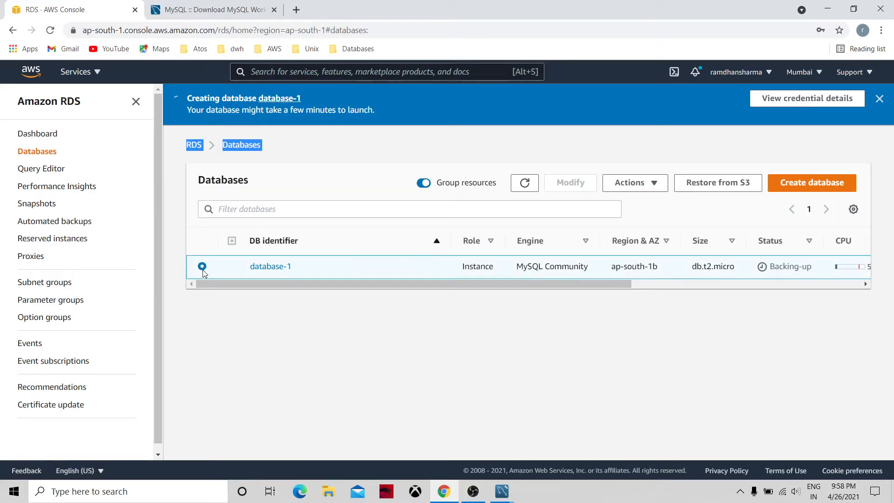
# Check the actions available for database-1, and open its details to copy the full endpoint address.
pyautogui.click(657, 183)
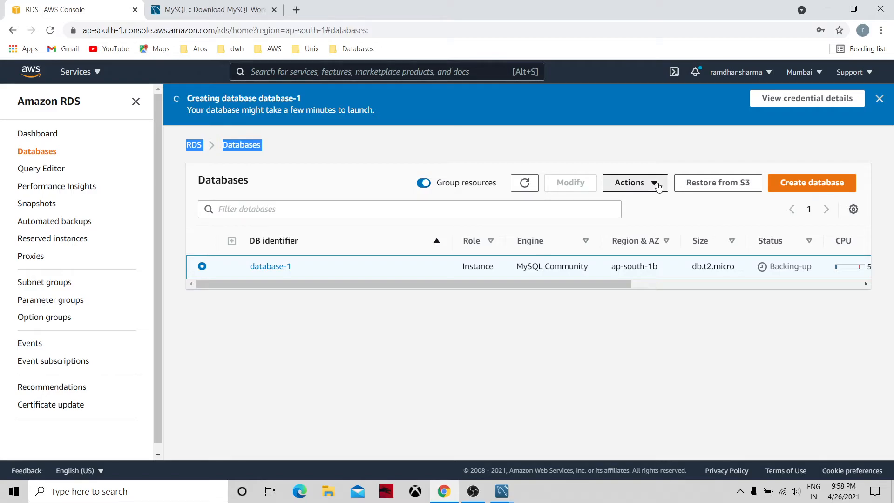
pyautogui.click(644, 350)
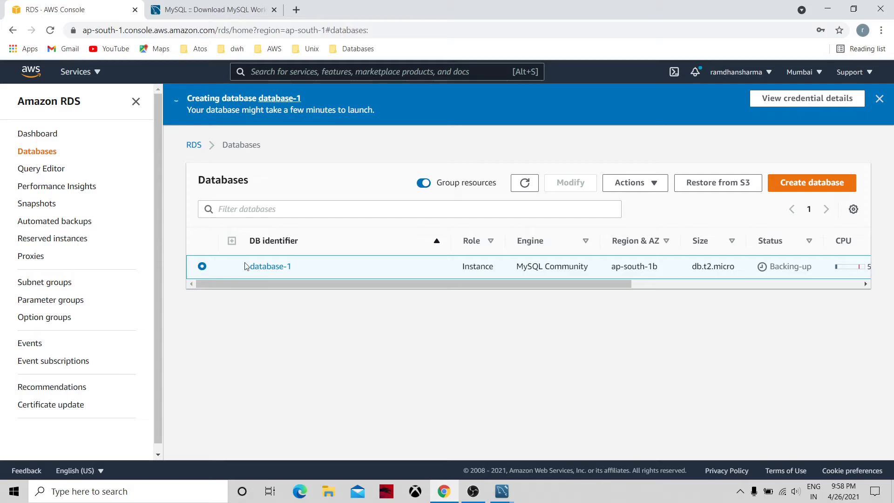
pyautogui.click(269, 267)
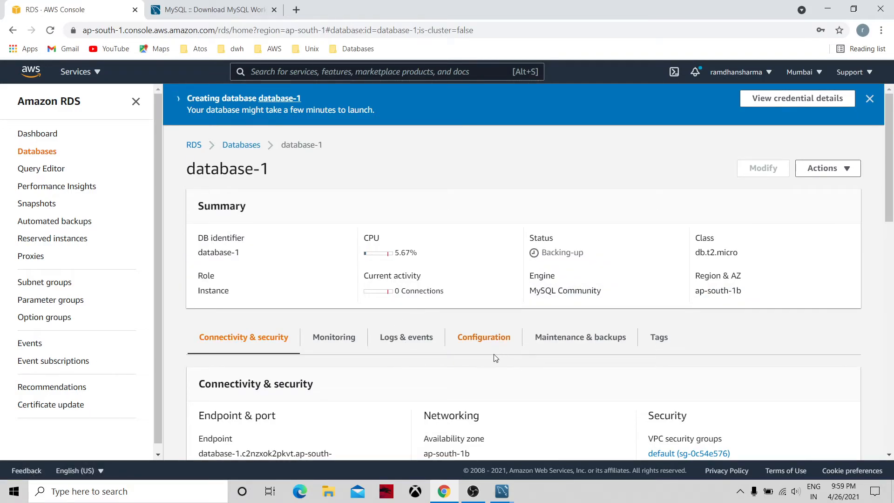
pyautogui.moveTo(890, 208); pyautogui.dragTo(891, 270)
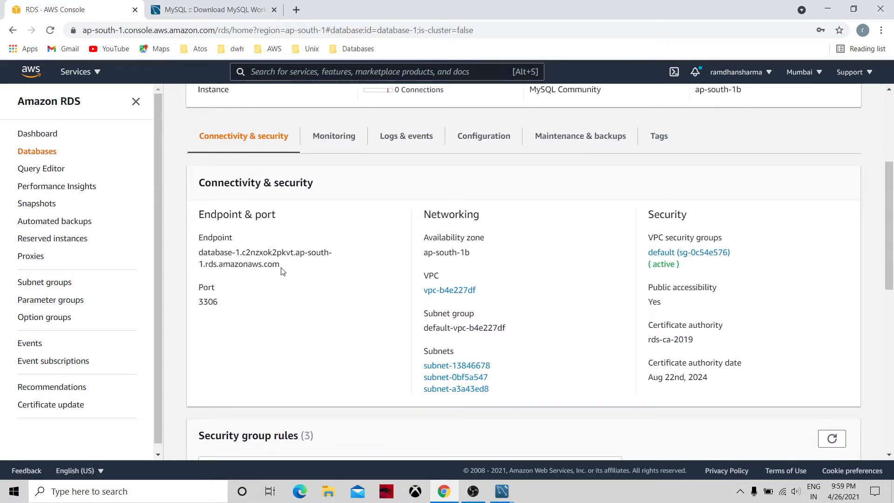
pyautogui.moveTo(280, 265); pyautogui.dragTo(203, 252)
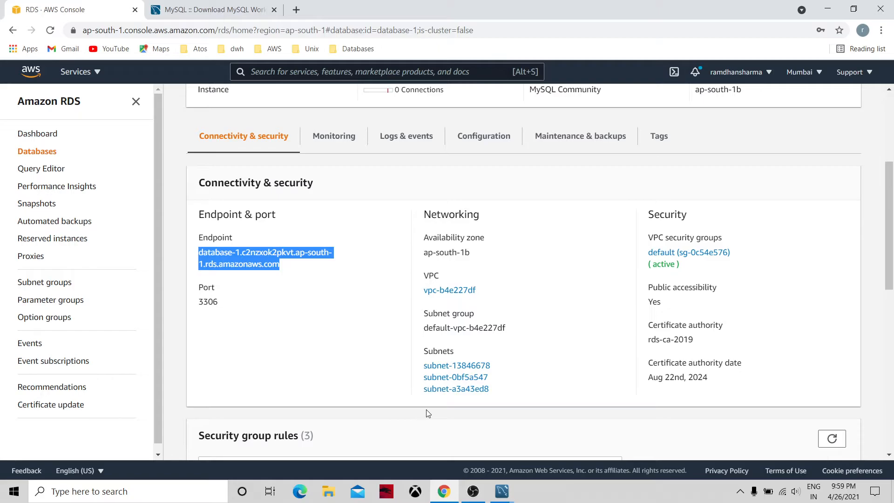
# Switch to the Setup New Connection dialog in MySQL Workbench and replace the hostname with database-1.c2nzxok2pkvt.ap-south-1.rds.amazonaws.com.
pyautogui.click(502, 491)
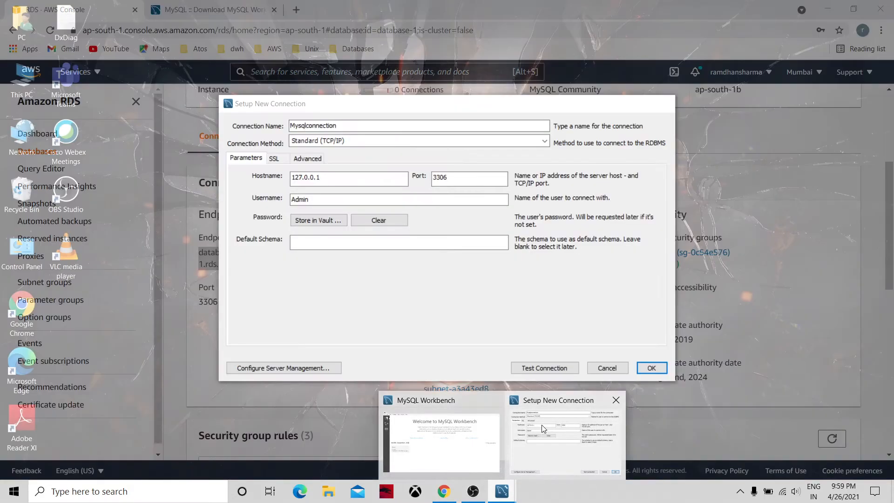
pyautogui.click(541, 425)
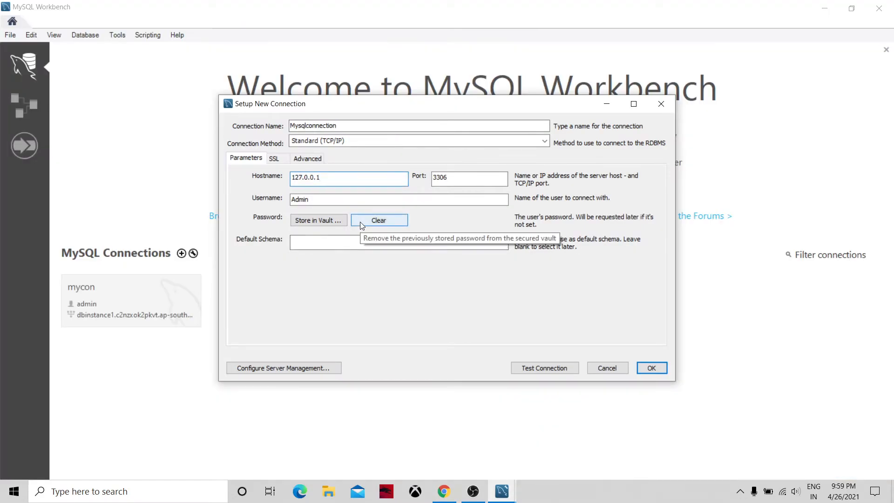
pyautogui.press('BackSpace')
pyautogui.press('BackSpace')
pyautogui.press('BackSpace')
pyautogui.press('BackSpace')
pyautogui.press('BackSpace')
pyautogui.press('BackSpace')
pyautogui.press('BackSpace')
pyautogui.press('BackSpace')
pyautogui.write('dbinstance1.c2nzxok2pkvt.ap-south-1.rds.amazonaws.com')
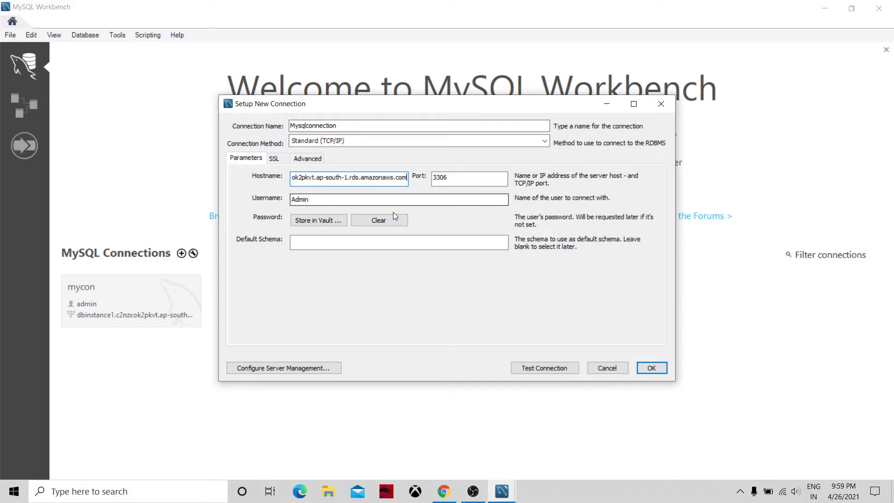
# Switch back to the RDS console and examine the summary, monitoring, configuration, maintenance and backups, and tags of database-1.
pyautogui.hotkey('alt', 'Tab')
pyautogui.press('Tab')
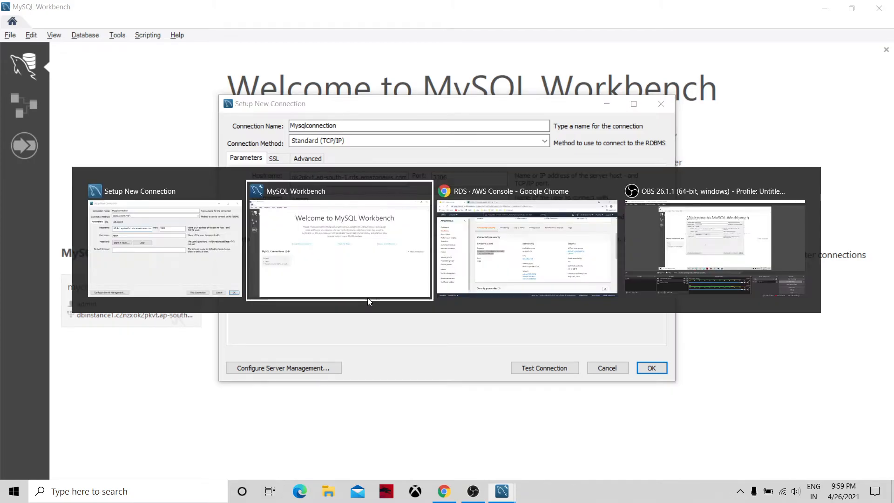
pyautogui.click(353, 318)
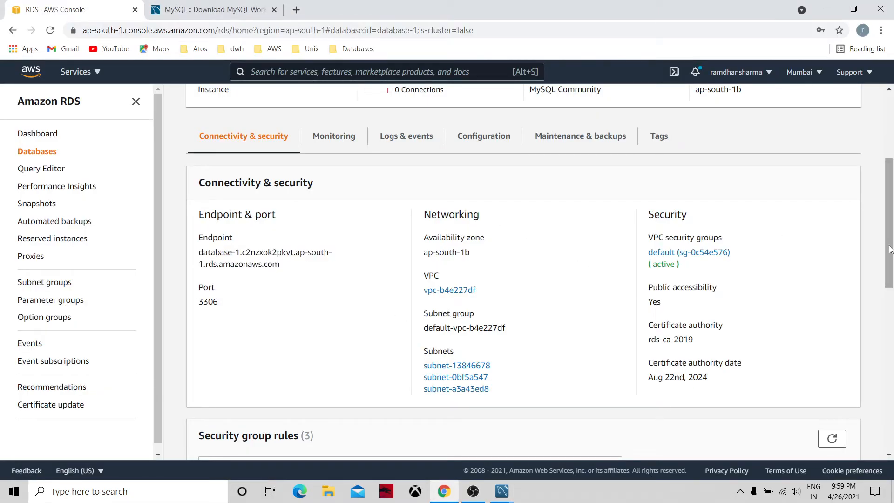
pyautogui.moveTo(887, 251); pyautogui.dragTo(882, 143)
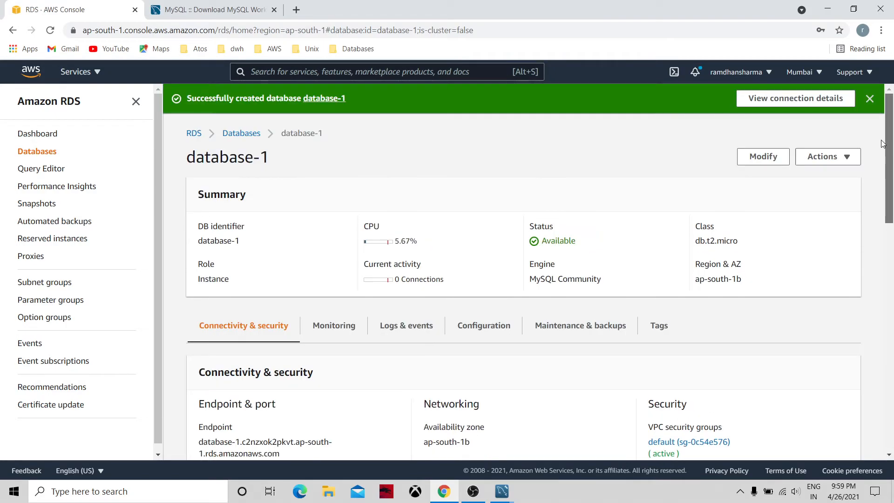
pyautogui.click(325, 325)
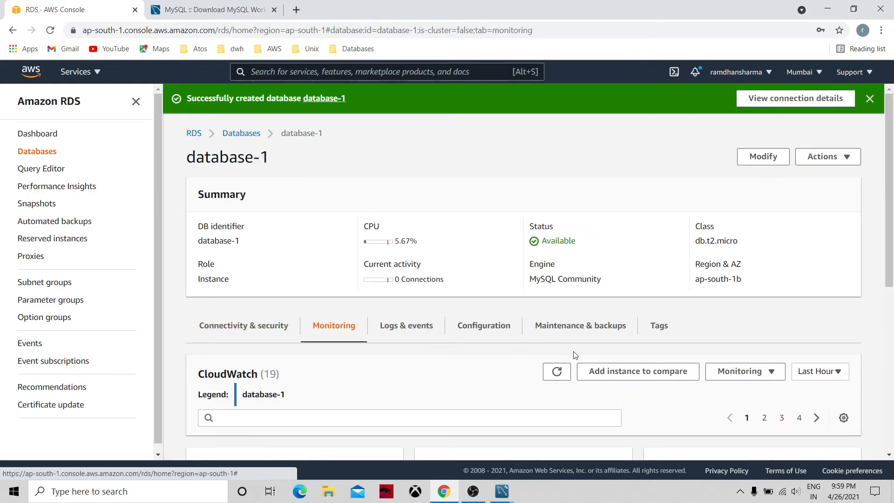
pyautogui.moveTo(889, 252); pyautogui.dragTo(880, 215)
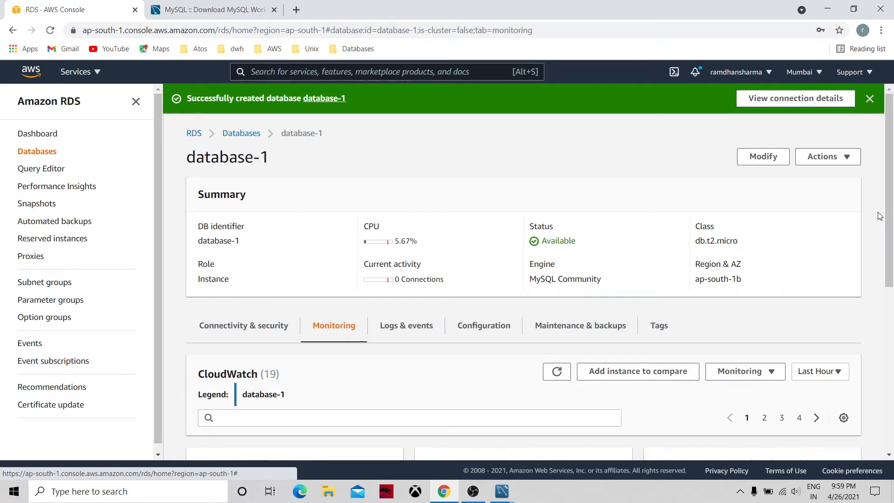
pyautogui.click(495, 331)
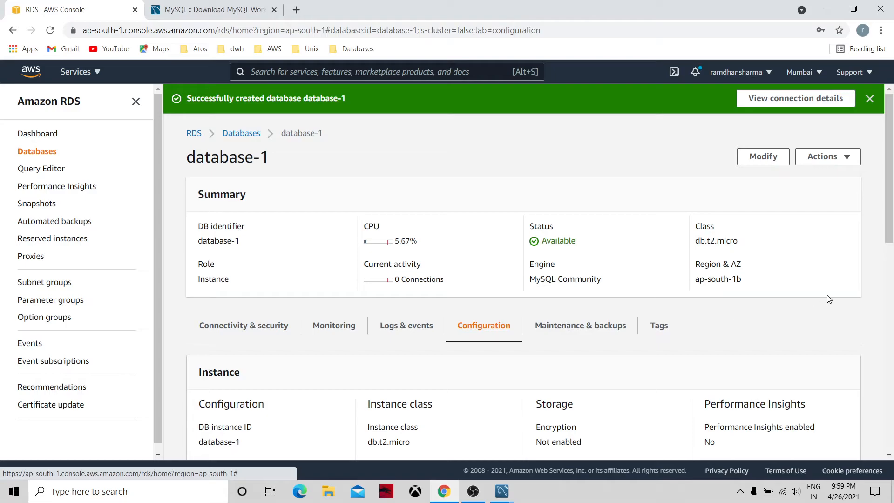
pyautogui.moveTo(892, 255); pyautogui.dragTo(889, 233)
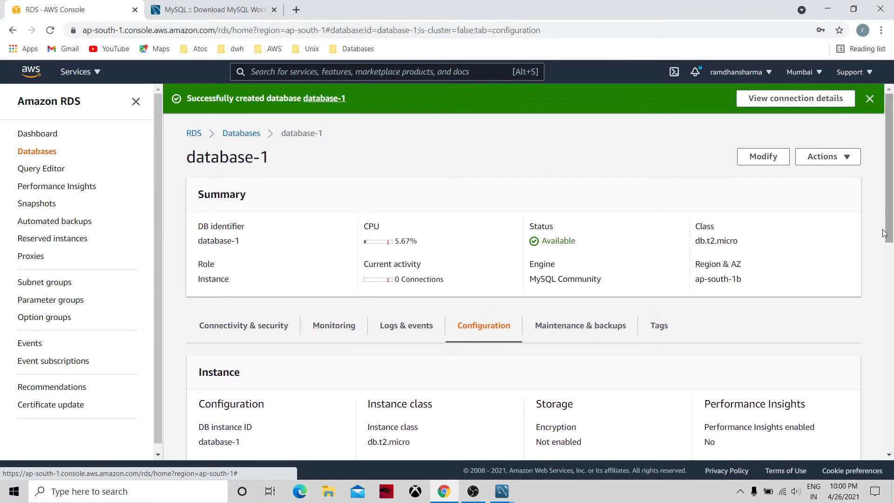
pyautogui.click(570, 326)
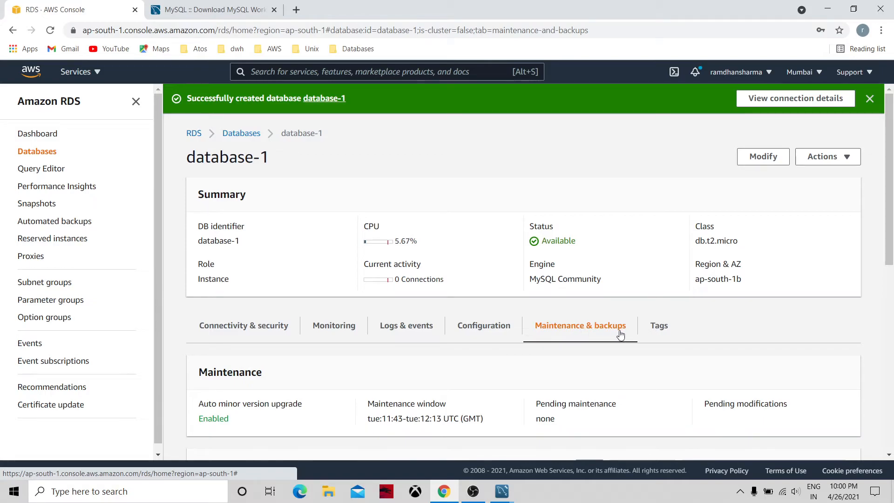
pyautogui.click(663, 329)
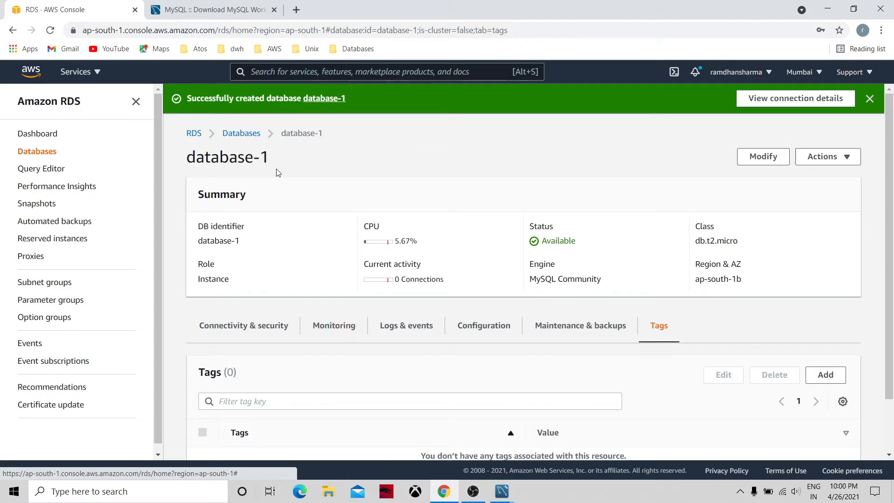
# Open the DB instances list from the RDS dashboard, examine the status columns of database-1, and reopen its details.
pyautogui.click(194, 134)
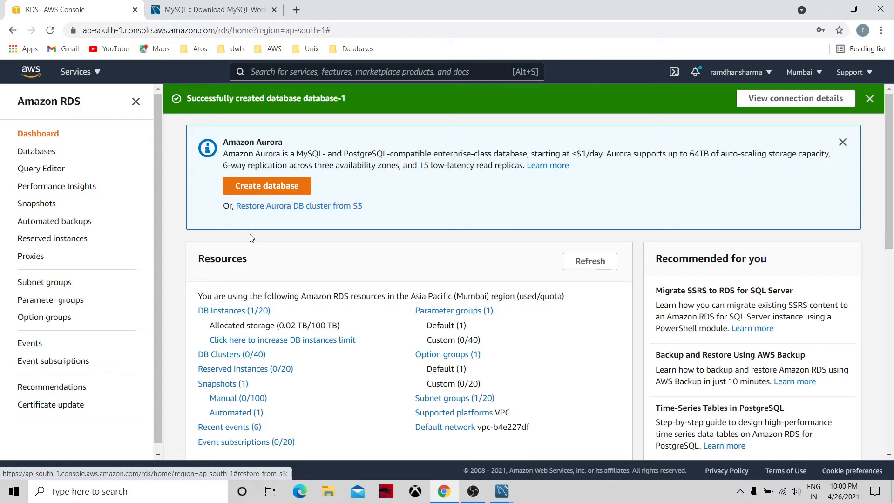
pyautogui.click(238, 318)
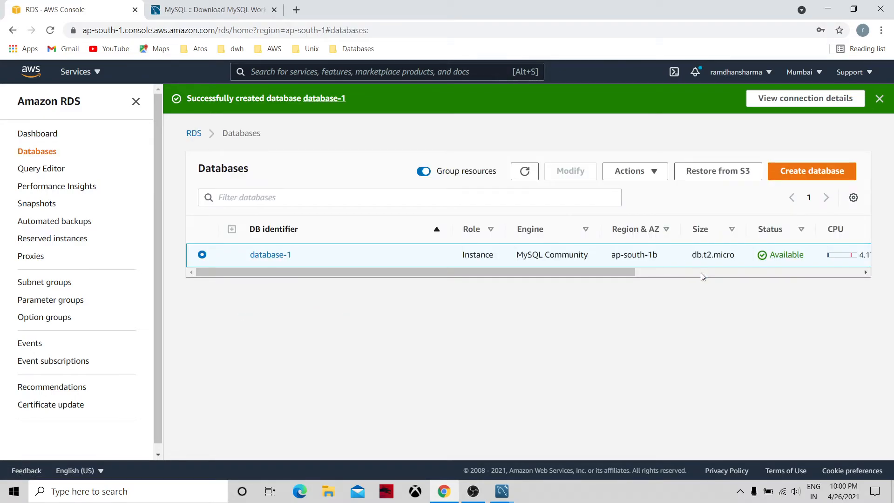
pyautogui.hscroll(5, 701, 274)
pyautogui.hscroll(2, 700, 273)
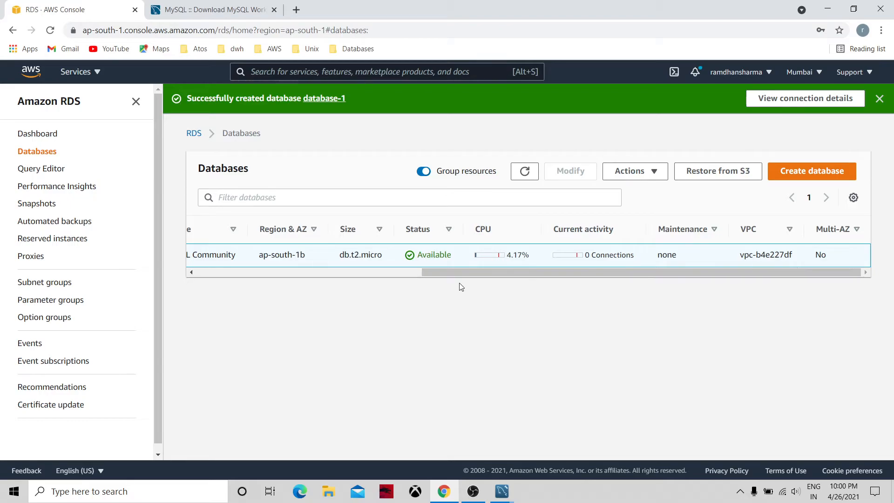
pyautogui.hscroll(-7, 401, 275)
pyautogui.click(271, 255)
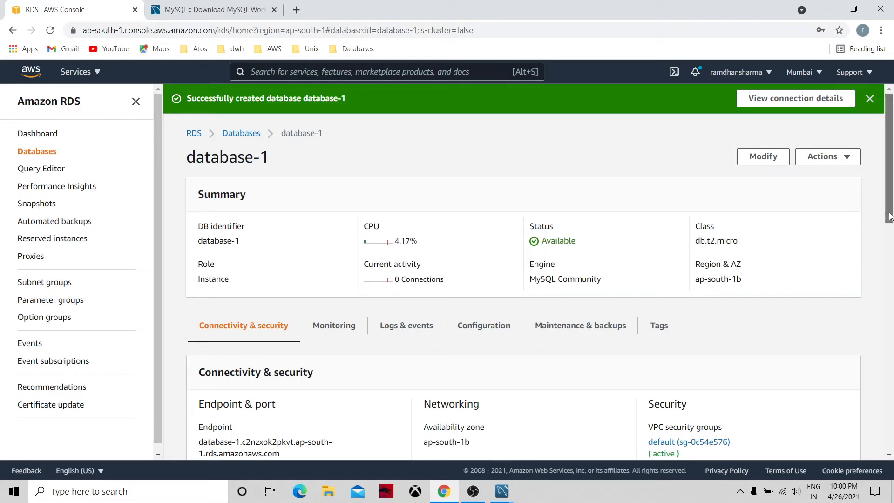
# Examine the connectivity, security, replication and proxy sections of database-1 and the actions offered for it.
pyautogui.scroll(-1, 891, 233)
pyautogui.moveTo(890, 233); pyautogui.dragTo(892, 282)
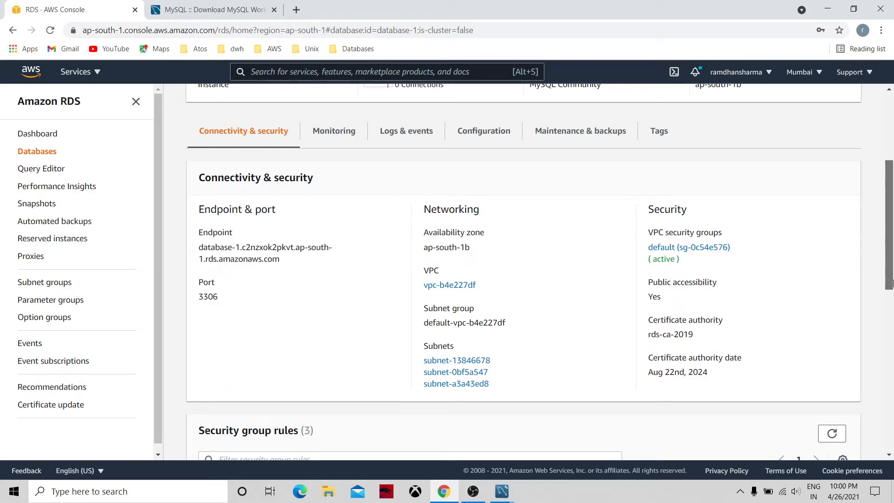
pyautogui.moveTo(892, 281); pyautogui.dragTo(892, 444)
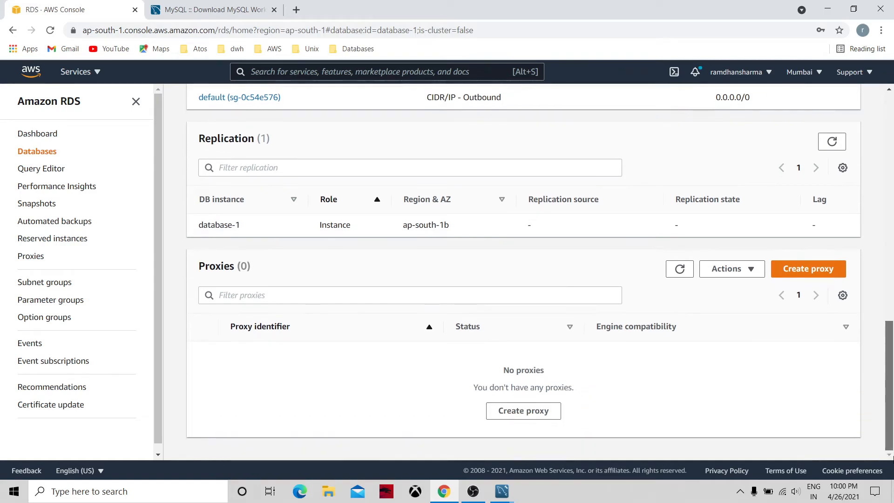
pyautogui.scroll(10, 868, 336)
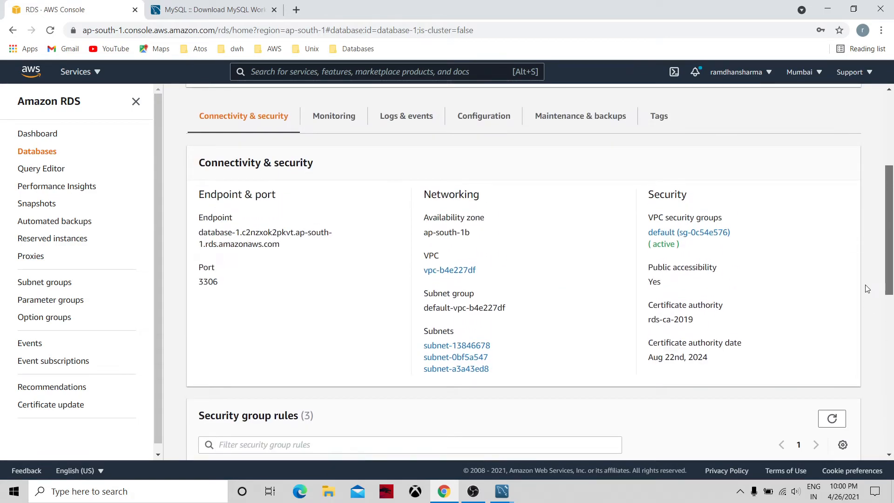
pyautogui.moveTo(868, 288); pyautogui.dragTo(868, 287)
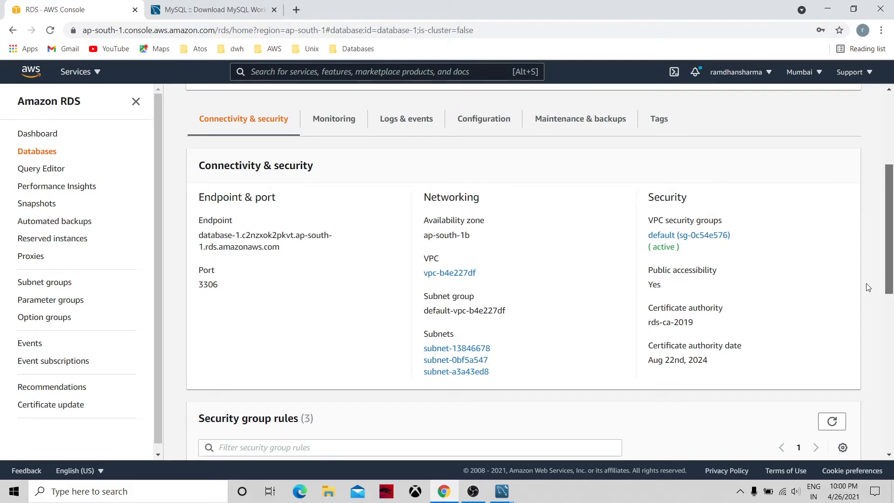
pyautogui.scroll(4, 868, 287)
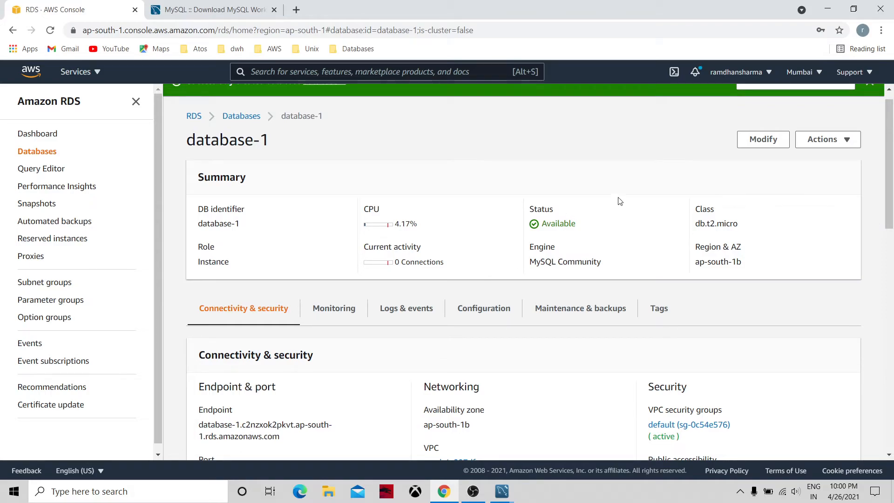
pyautogui.click(816, 144)
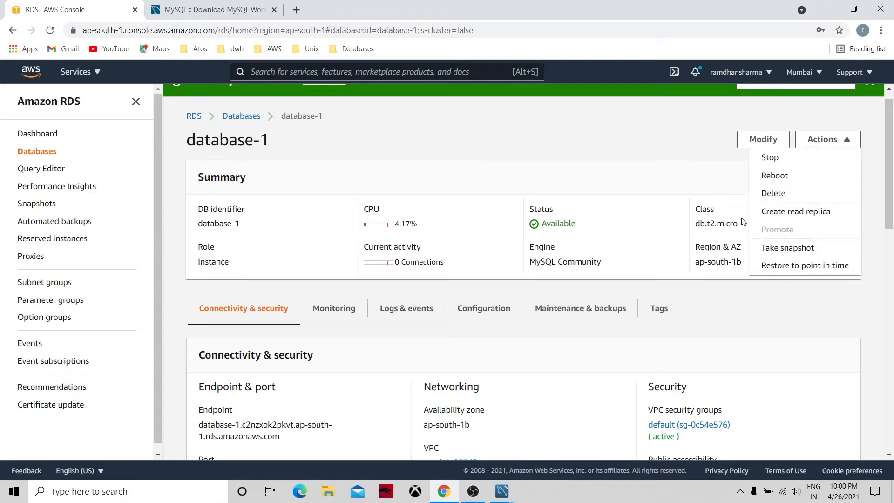
pyautogui.scroll(1, 886, 135)
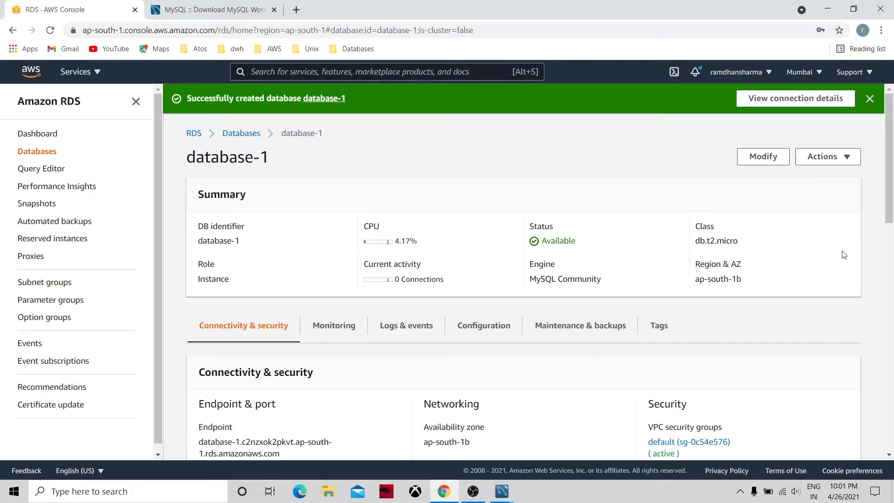
# Switch to the new connection setup in MySQL Workbench and store the database password in the vault.
pyautogui.click(504, 495)
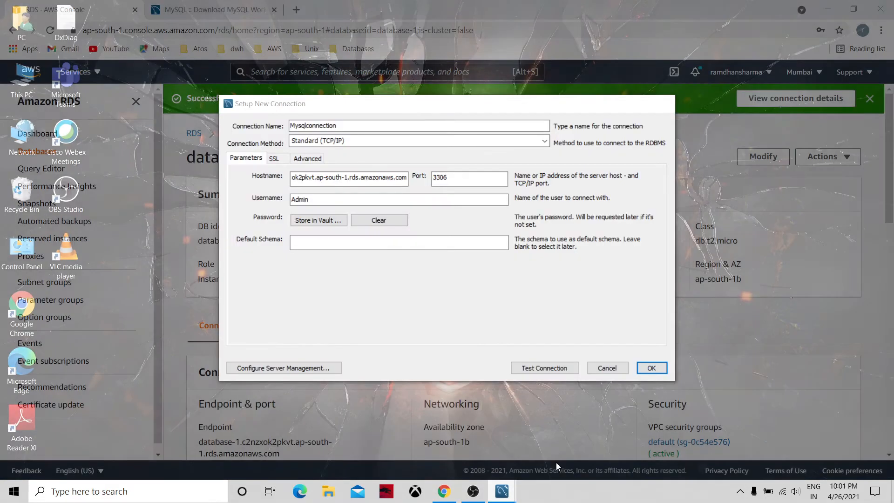
pyautogui.click(556, 462)
pyautogui.click(322, 225)
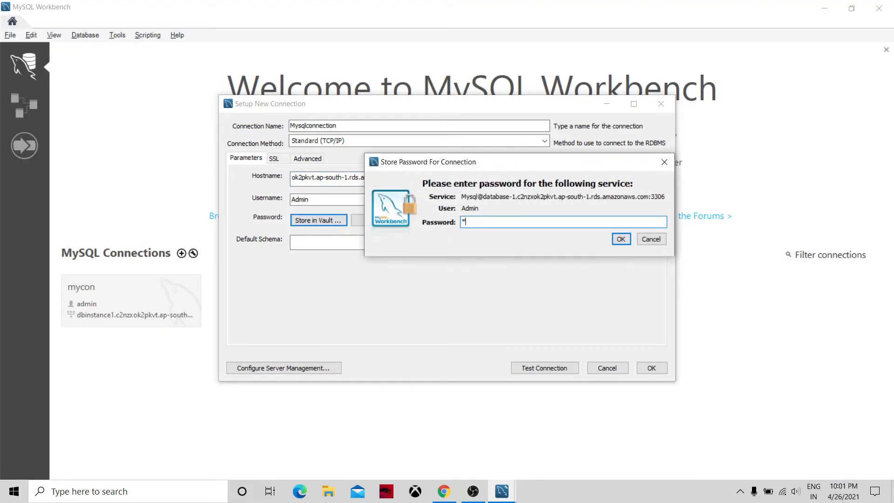
pyautogui.write('*********')
pyautogui.click(619, 239)
# Try to test the connection as user Admin, entering the database password and choosing to save it in the vault.
pyautogui.click(547, 369)
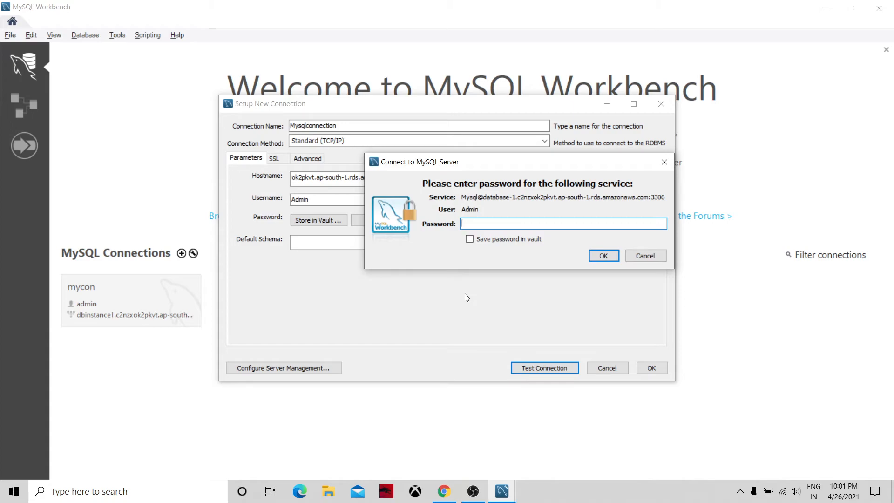
pyautogui.write('**')
pyautogui.click(470, 240)
pyautogui.click(609, 251)
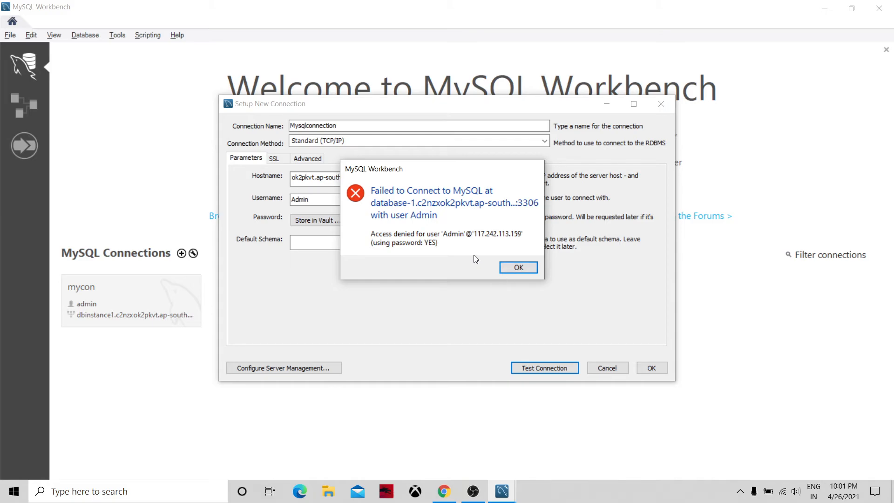
pyautogui.click(512, 267)
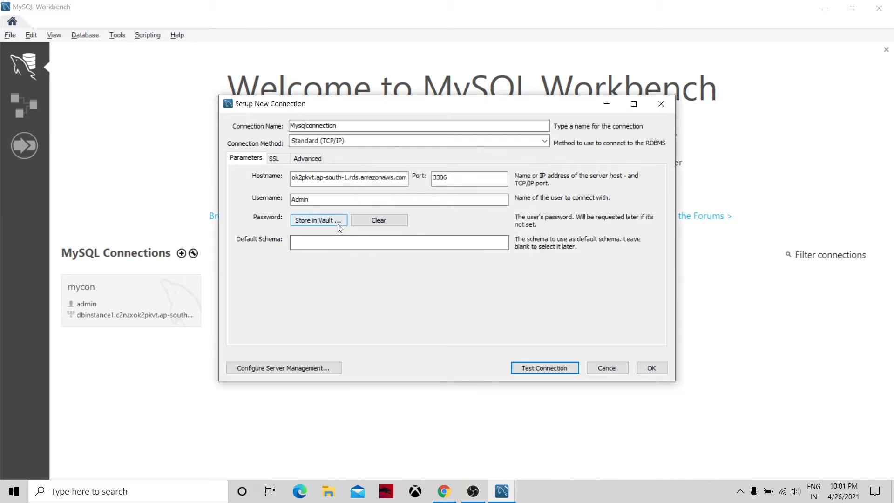
# Change the username to admin and test the connection, entering the database password and saving it in the vault.
pyautogui.click(295, 199)
pyautogui.press('BackSpace')
pyautogui.write('a')
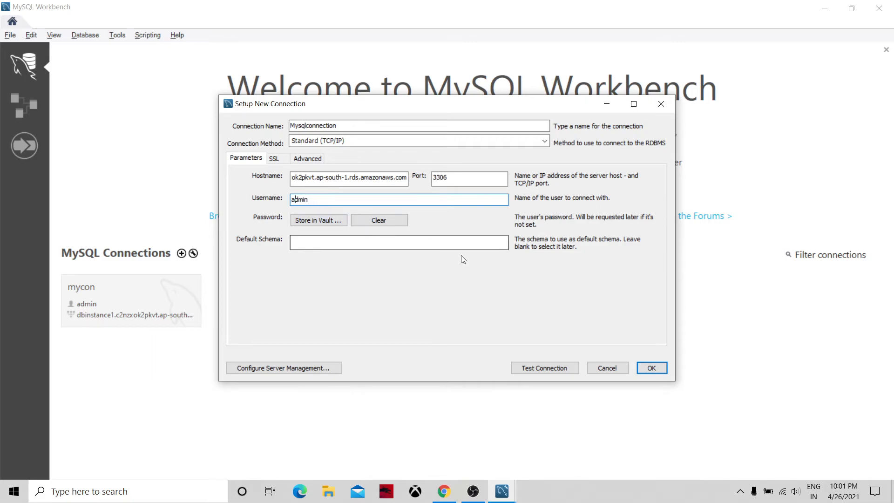
pyautogui.click(535, 367)
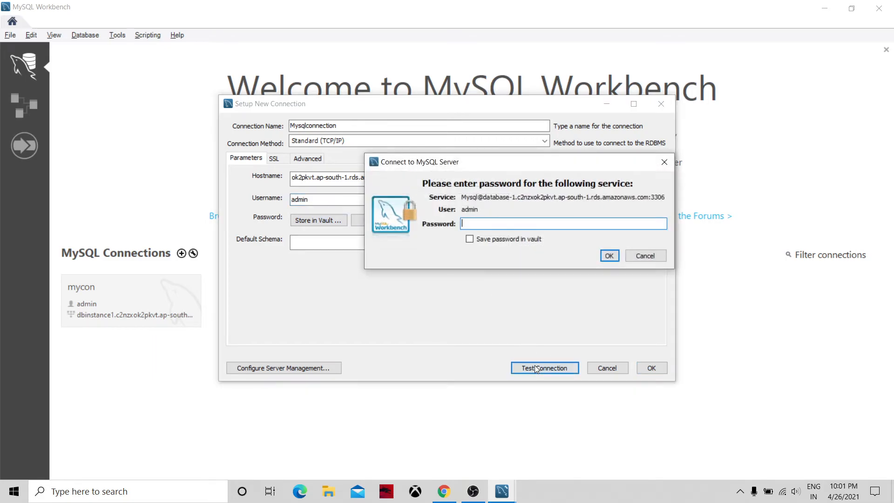
pyautogui.write('**********')
pyautogui.click(470, 239)
pyautogui.click(609, 256)
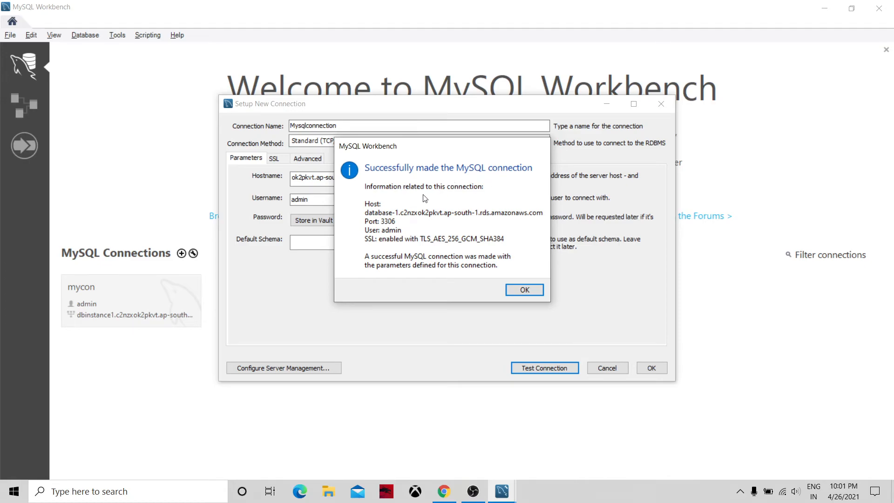
# Save the new connection Mysqlconnection and open it.
pyautogui.click(521, 289)
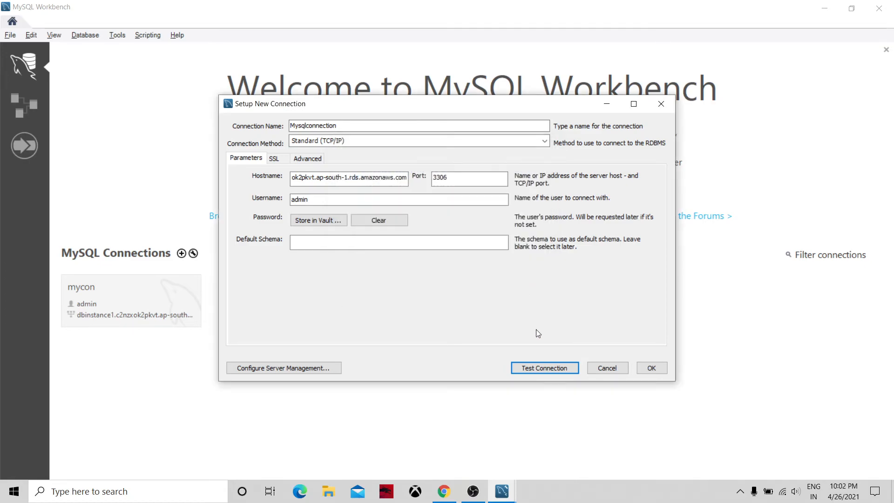
pyautogui.click(651, 368)
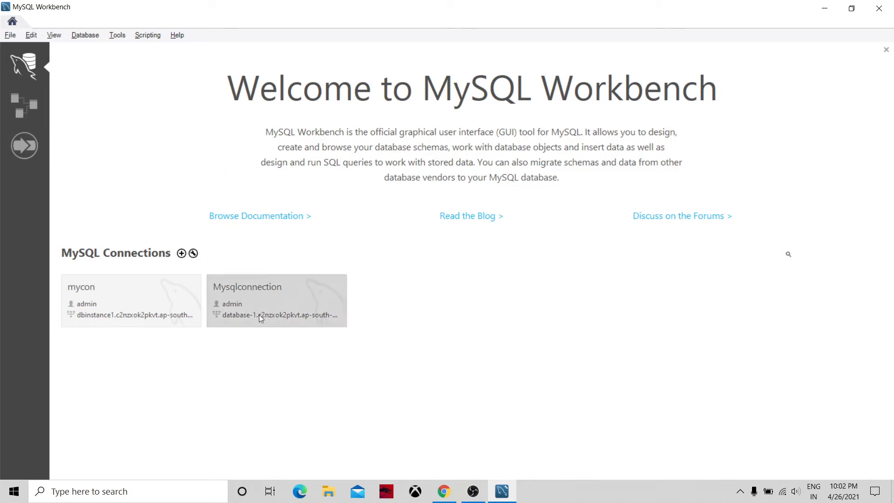
pyautogui.click(271, 300)
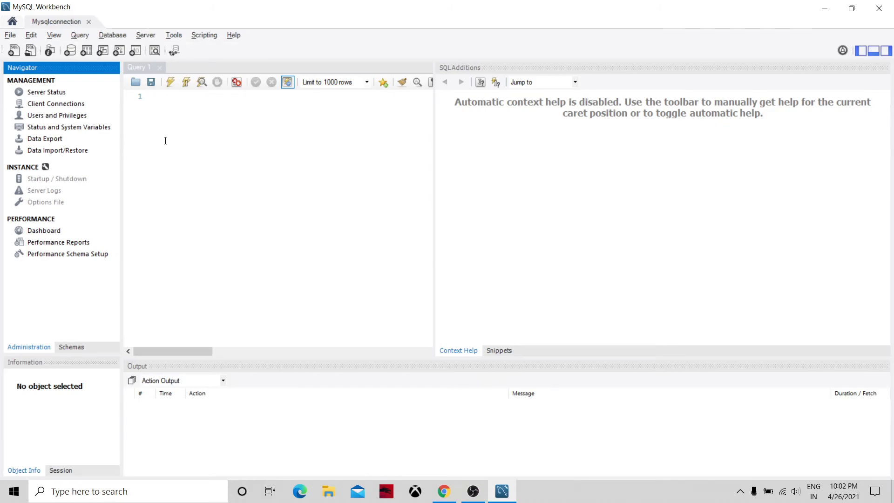
# Write and run a query that creates a database named abc.
pyautogui.click(154, 107)
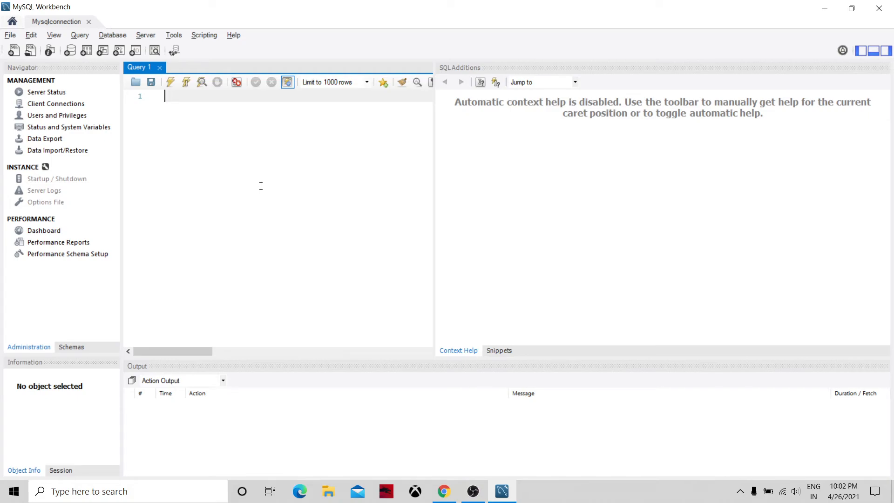
pyautogui.write('create data')
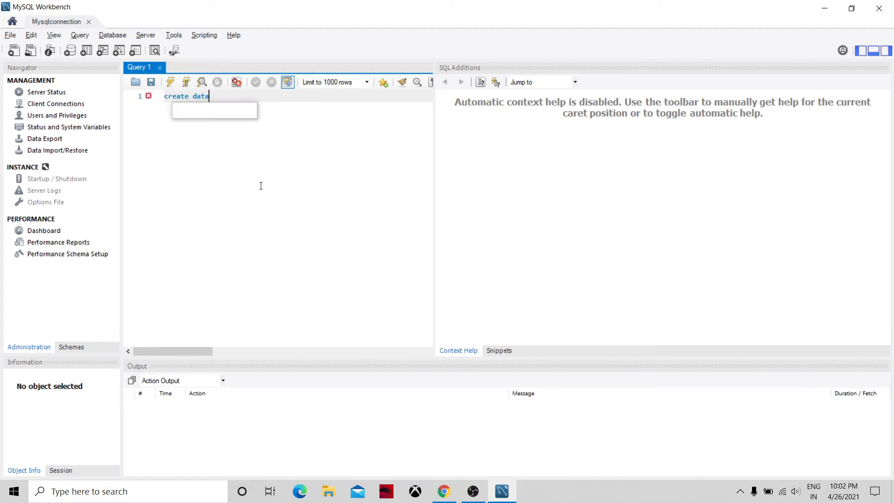
pyautogui.write('base abc')
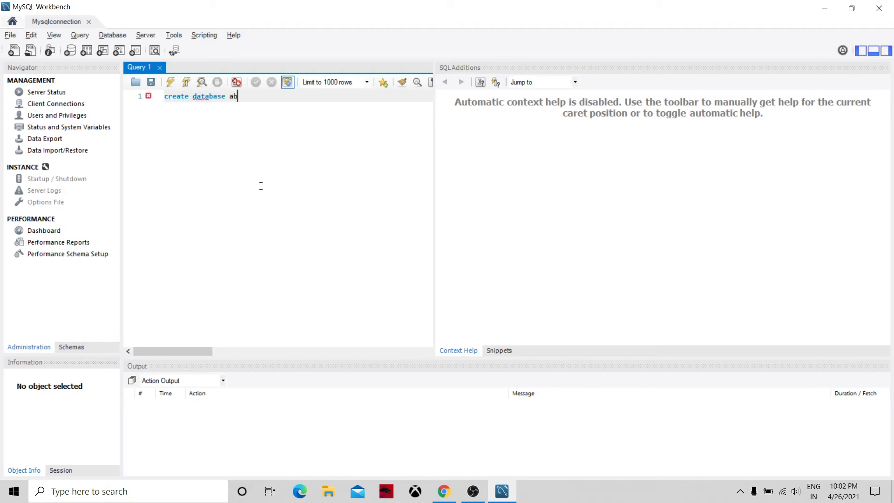
pyautogui.click(170, 83)
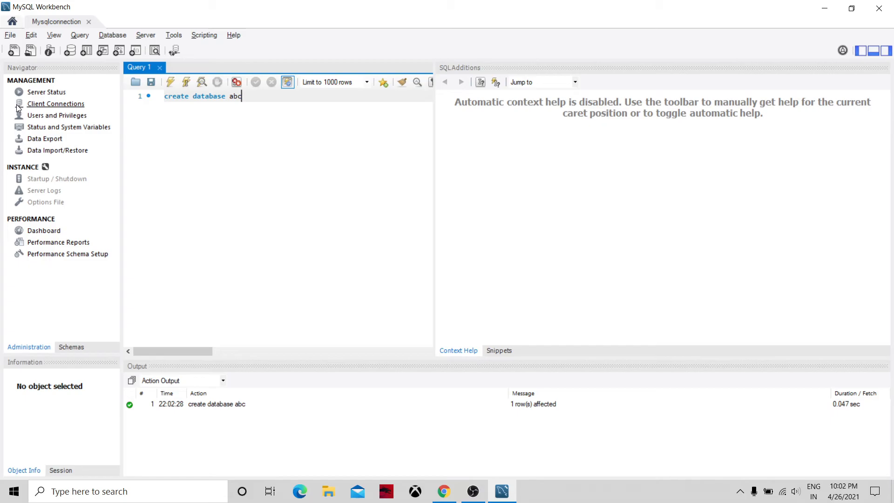
pyautogui.click(42, 107)
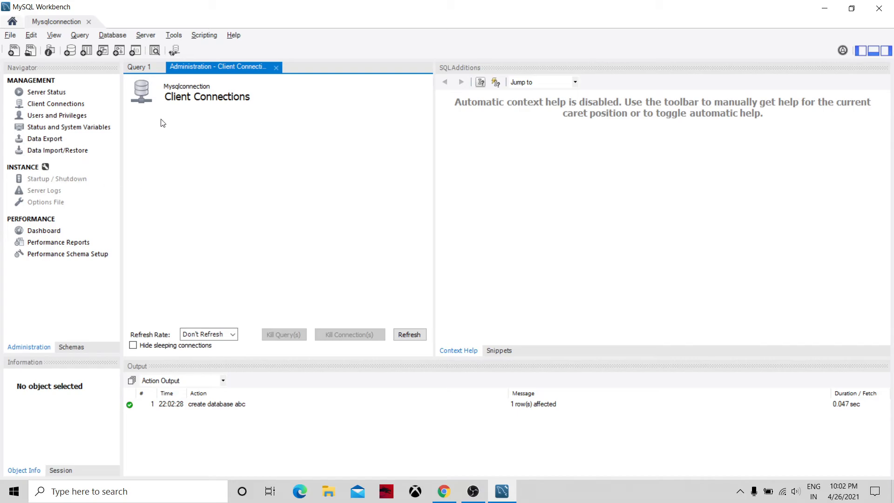
pyautogui.click(107, 35)
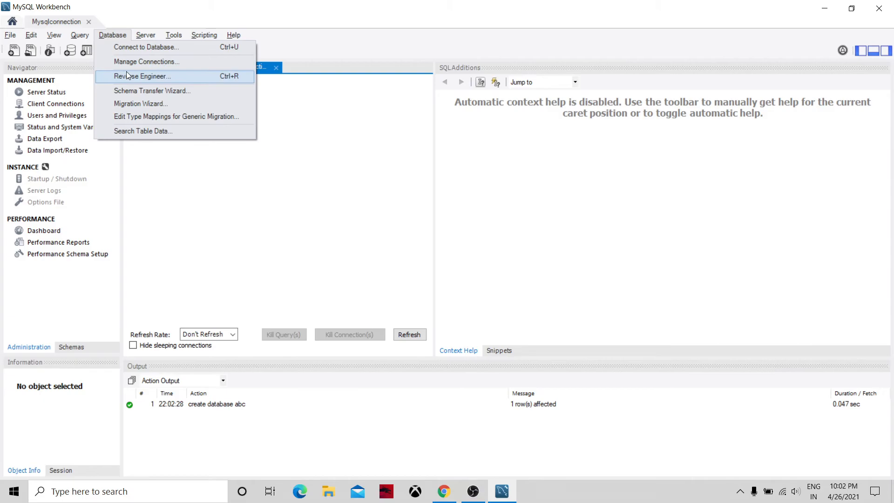
pyautogui.click(135, 49)
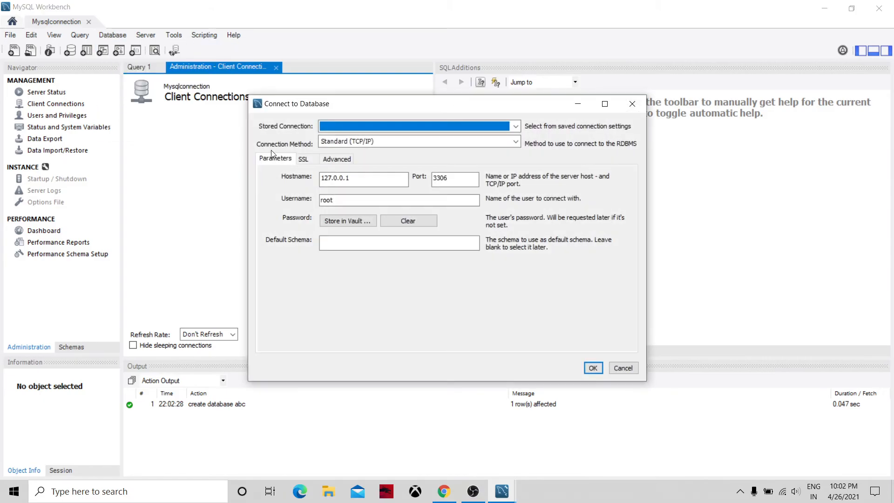
pyautogui.click(619, 369)
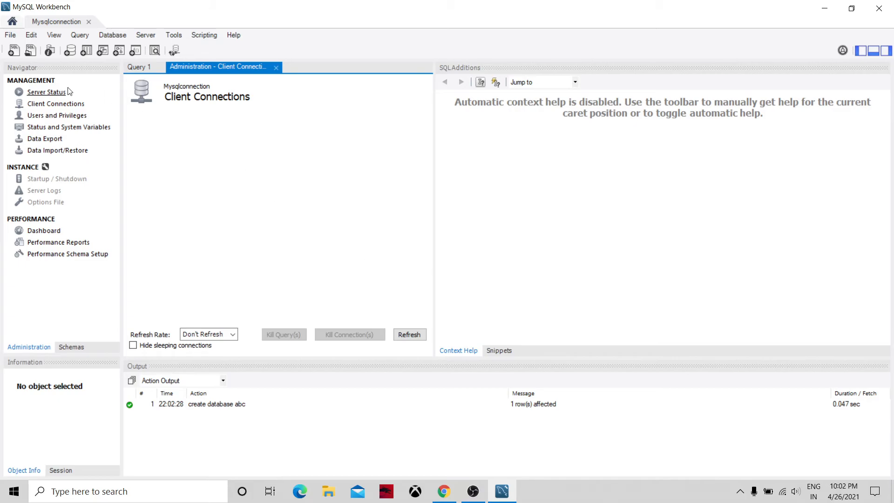
# Return to the query, add the statement "use abc;" on a second line and end the create database statement with a semicolon.
pyautogui.click(138, 67)
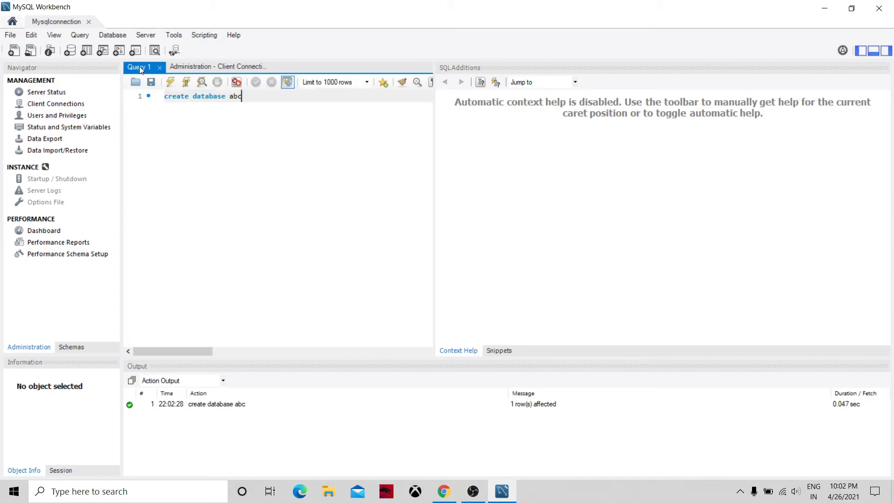
pyautogui.press('Return')
pyautogui.write('use ab')
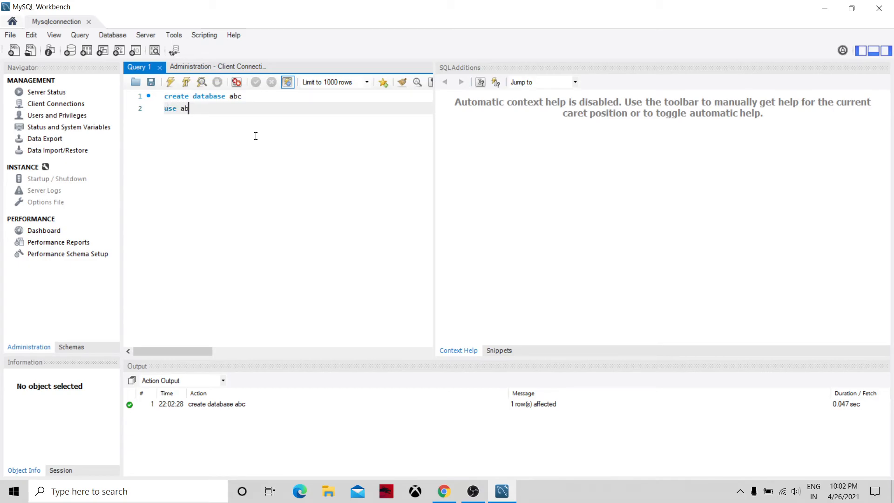
pyautogui.write('c;')
pyautogui.press('Return')
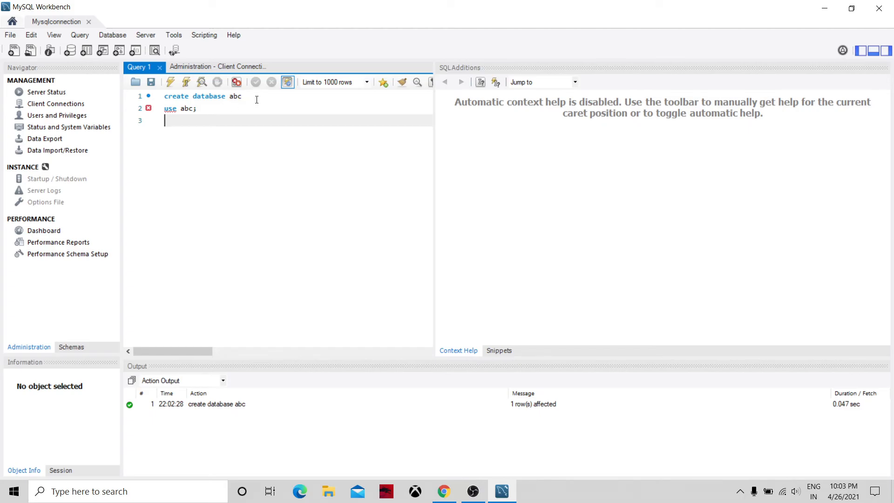
pyautogui.click(256, 100)
pyautogui.write(';')
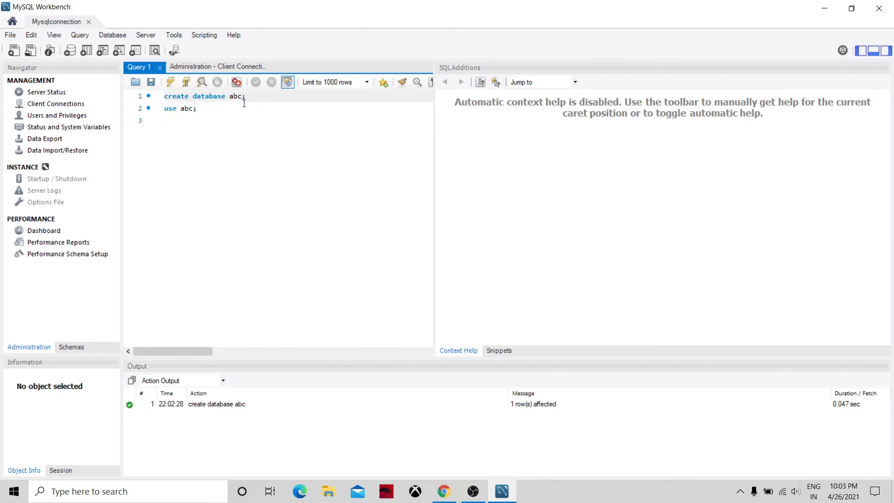
# Write a create table statement for emplyee with name varchar(10), id varchar(10) and salary integer, and try to run it alone.
pyautogui.click(222, 110)
pyautogui.press('Return')
pyautogui.press('Return')
pyautogui.write('create table ')
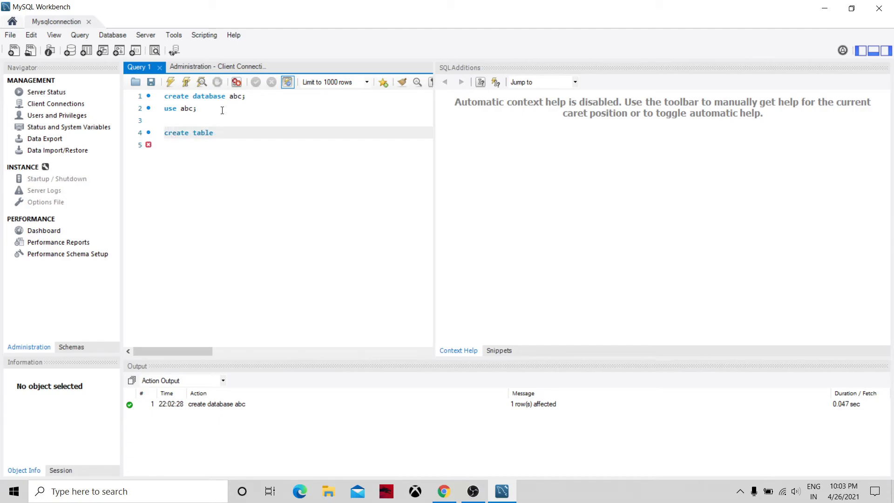
pyautogui.write('emplyee( name varchar(')
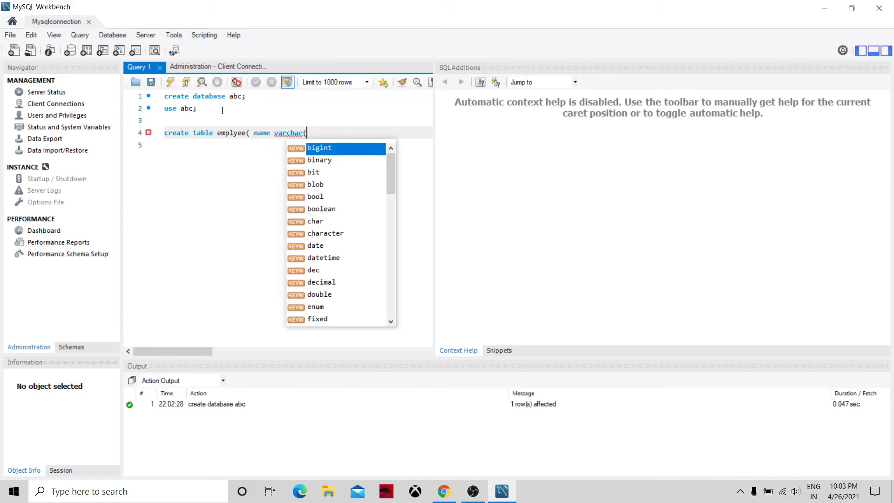
pyautogui.write('10), ')
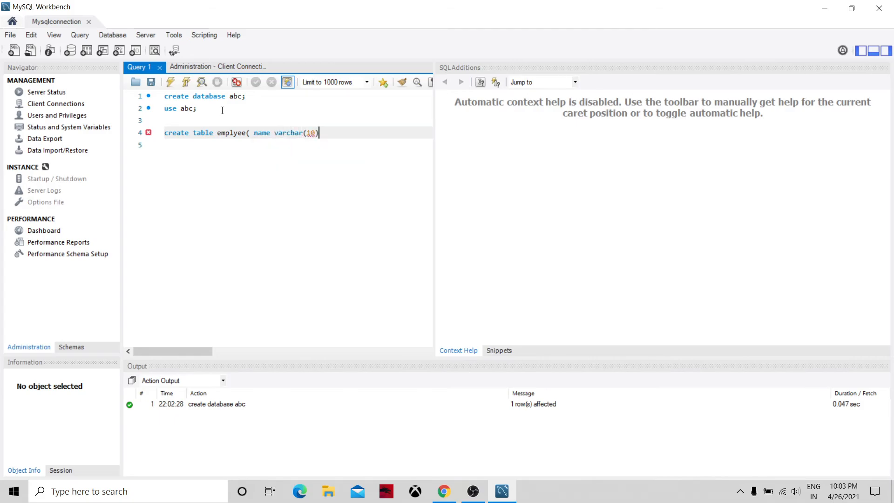
pyautogui.write('id varchar(10),salary int')
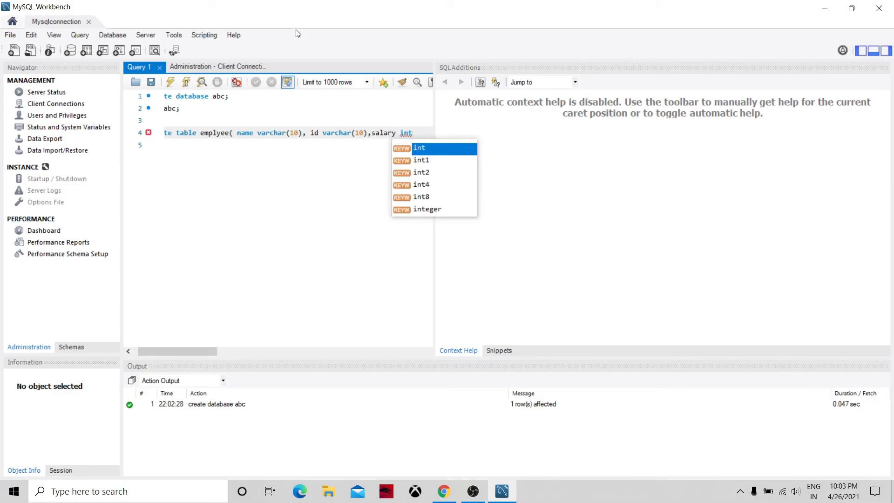
pyautogui.click(429, 210)
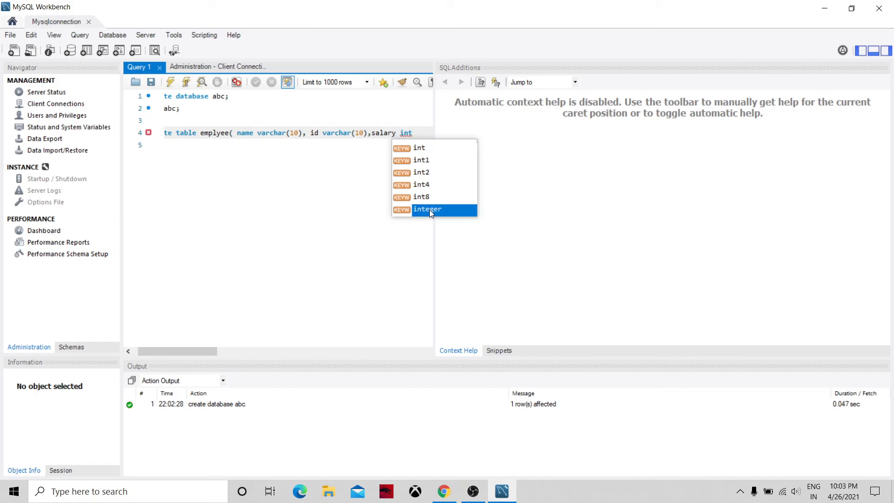
pyautogui.doubleClick(429, 209)
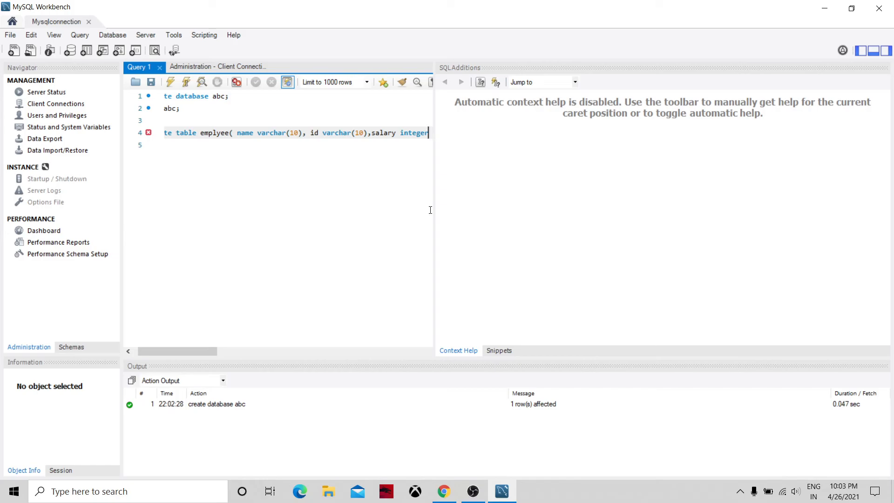
pyautogui.write(';')
pyautogui.press('Return')
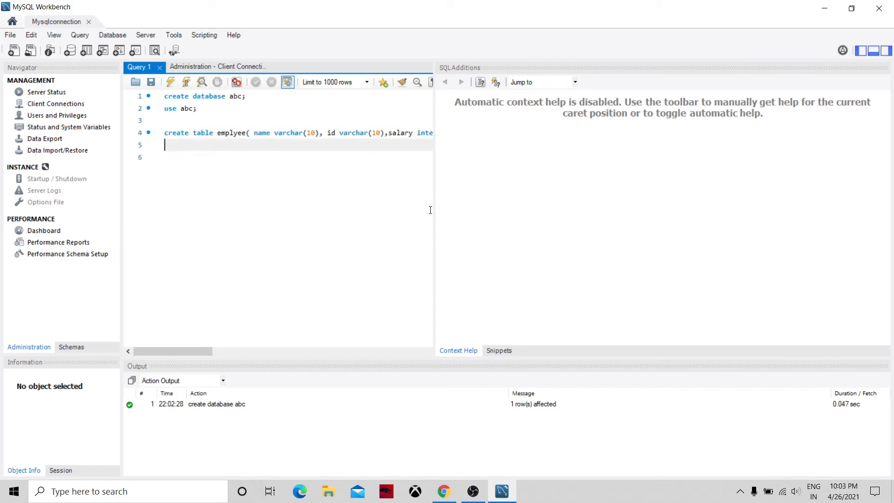
pyautogui.tripleClick(177, 133)
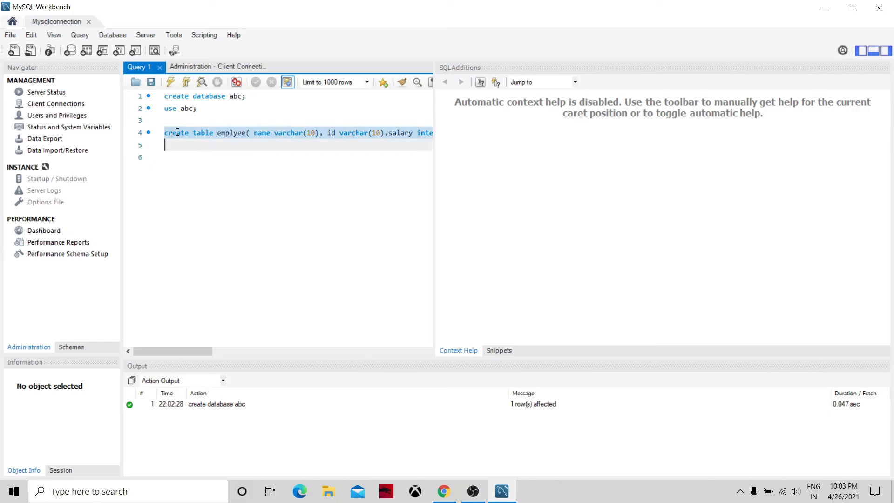
pyautogui.click(170, 82)
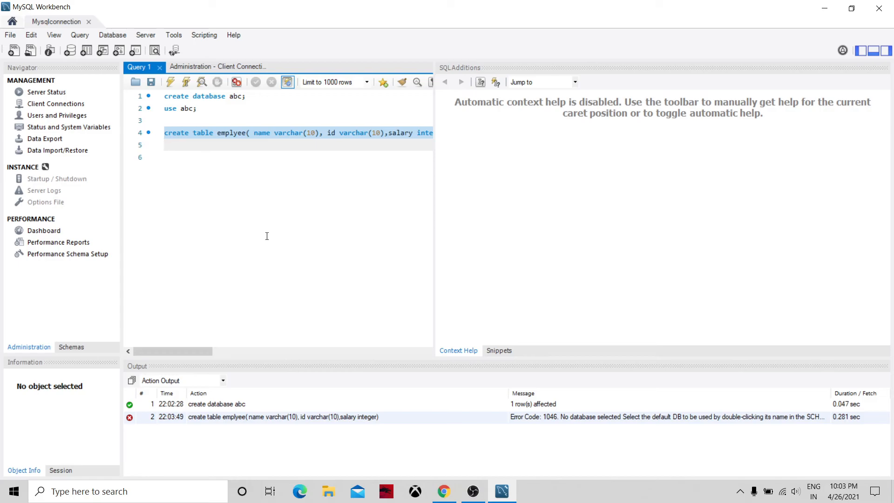
# Add the statement "create schema dbo" above the create table statement and run only that line.
pyautogui.click(207, 121)
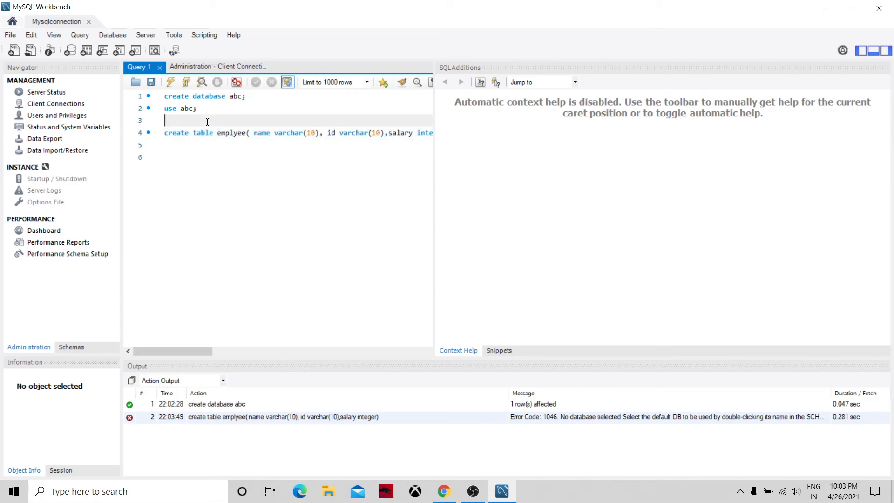
pyautogui.write('create schema dbo')
pyautogui.moveTo(247, 117); pyautogui.dragTo(162, 120)
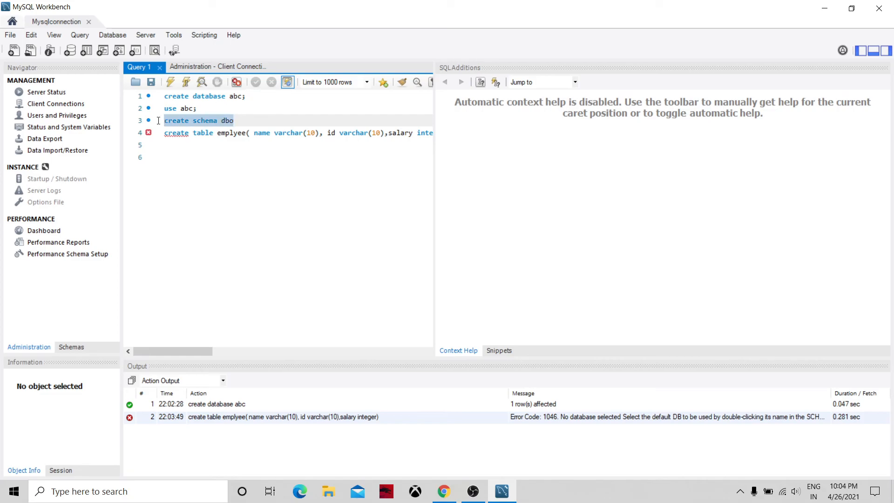
pyautogui.click(168, 87)
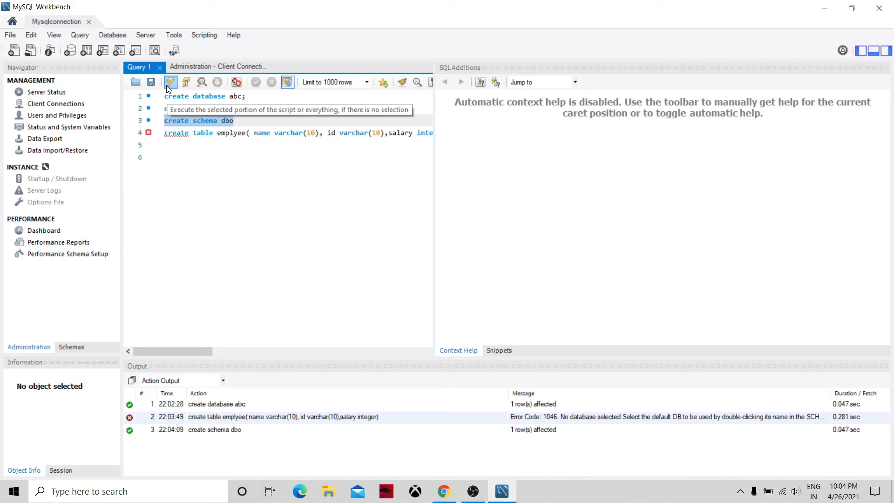
# Qualify the table name as dbo.emplyee, put its column list on a separate line ending with a semicolon, and run only this create table statement.
pyautogui.click(217, 133)
pyautogui.write('dbo.')
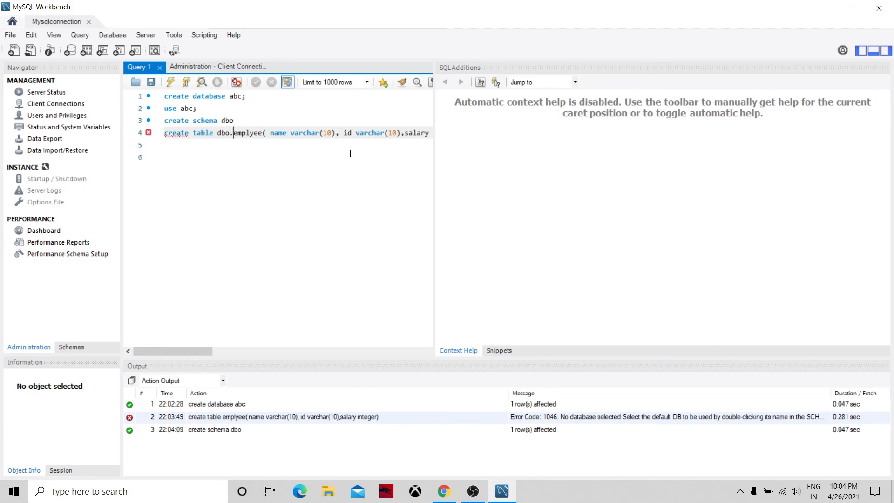
pyautogui.click(262, 134)
pyautogui.press('Return')
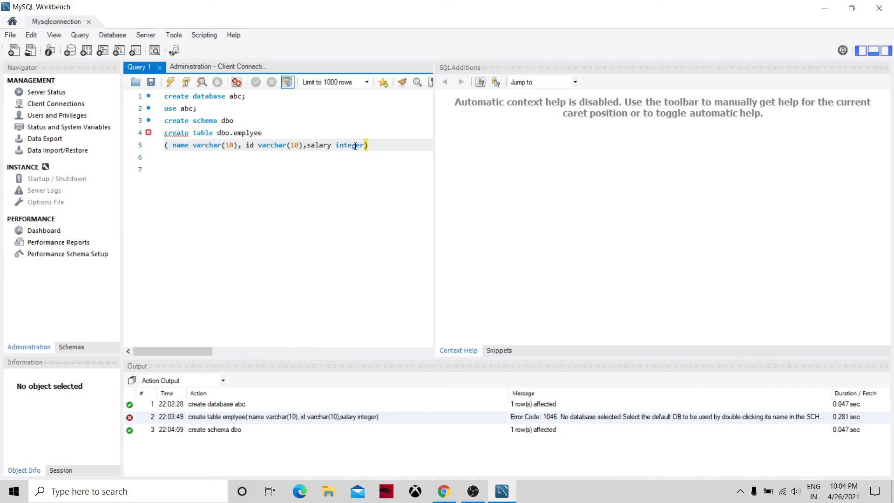
pyautogui.click(384, 147)
pyautogui.write(';')
pyautogui.moveTo(385, 147); pyautogui.dragTo(164, 133)
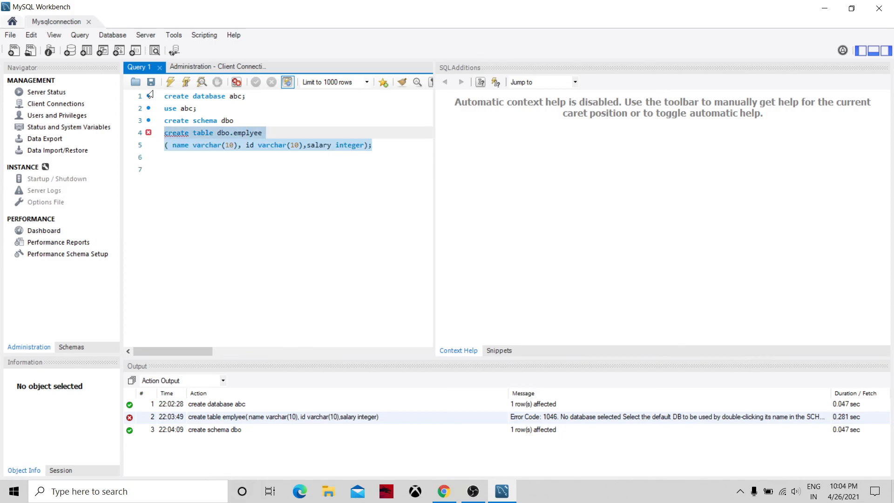
pyautogui.click(169, 82)
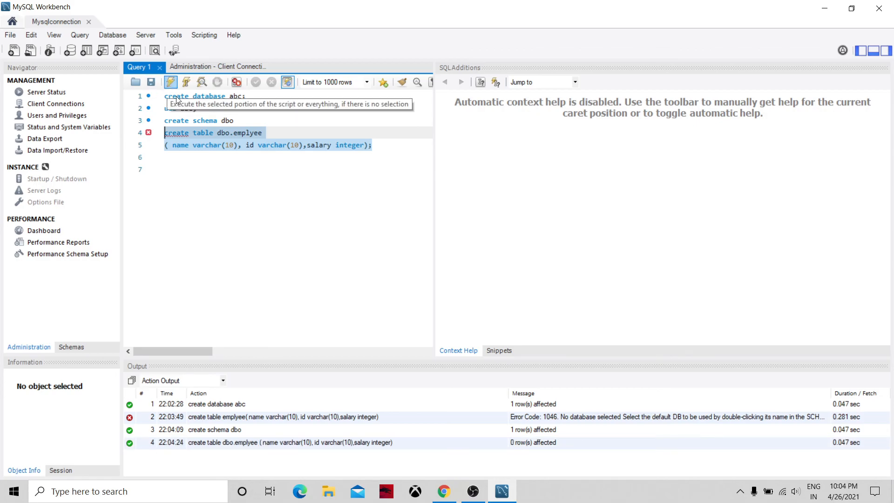
pyautogui.click(306, 212)
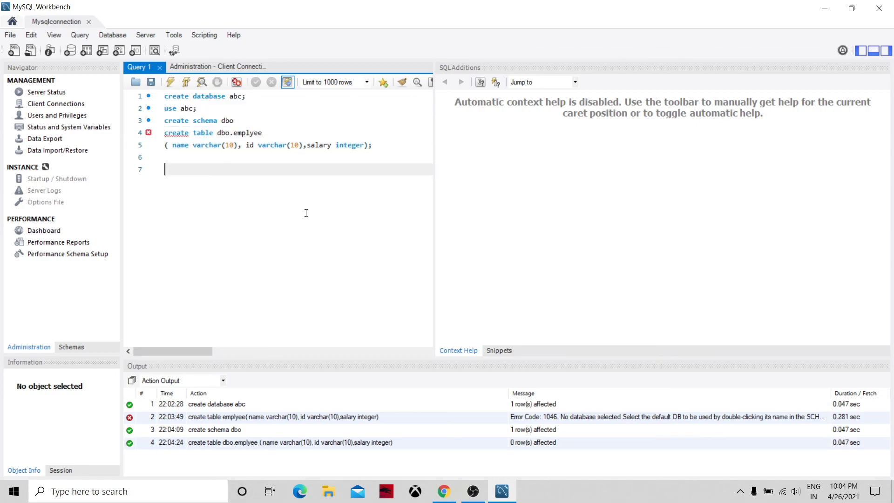
# Write the query "select * from dbo.employee" below the create table statement and try to run it alone.
pyautogui.write('select * from dbo.employee')
pyautogui.moveTo(328, 190); pyautogui.dragTo(165, 169)
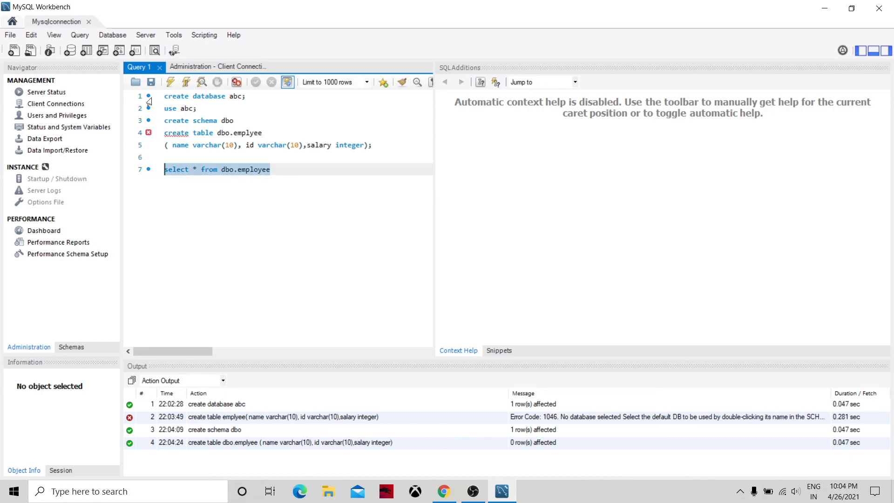
pyautogui.click(170, 82)
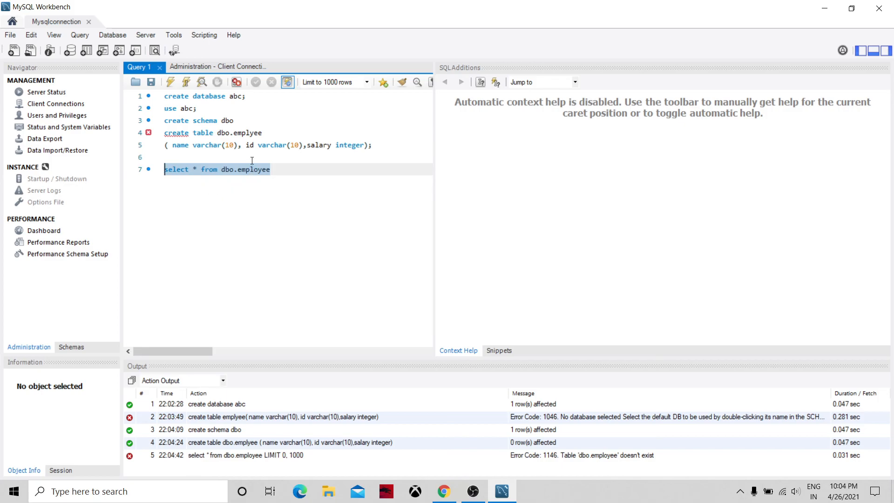
# Change the table name in the select statement to emplyee, matching the create table statement, and run only this query.
pyautogui.doubleClick(253, 133)
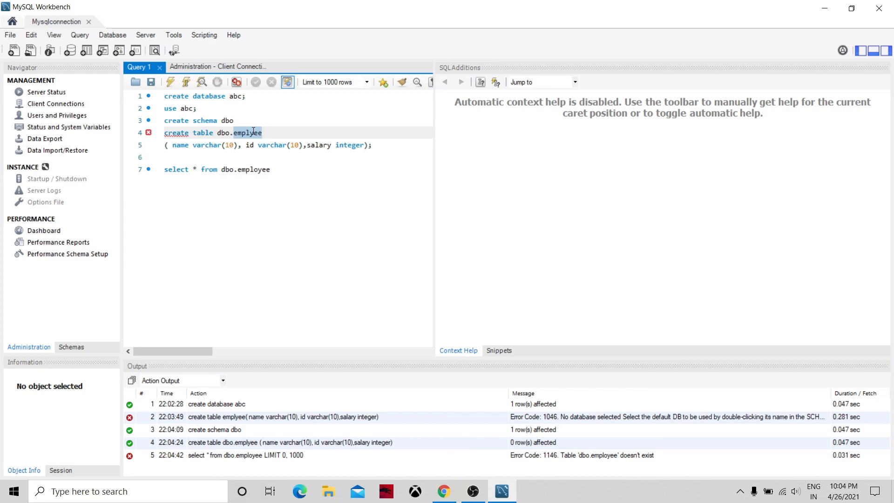
pyautogui.doubleClick(252, 171)
pyautogui.write('emplyee')
pyautogui.moveTo(298, 171); pyautogui.dragTo(144, 160)
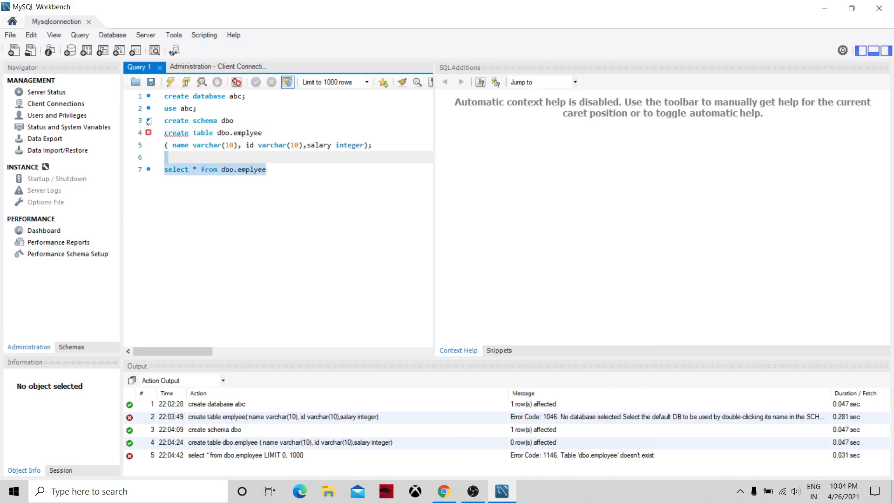
pyautogui.click(170, 82)
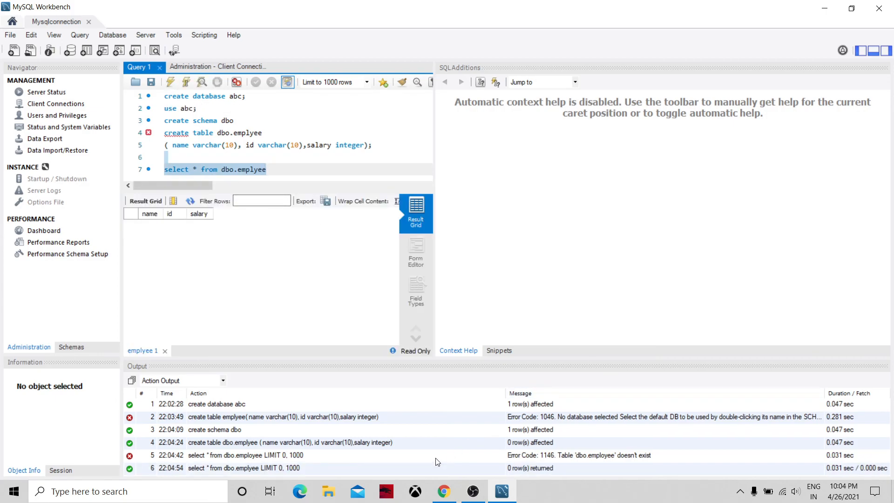
# Make room for another statement two lines below the select query.
pyautogui.click(282, 171)
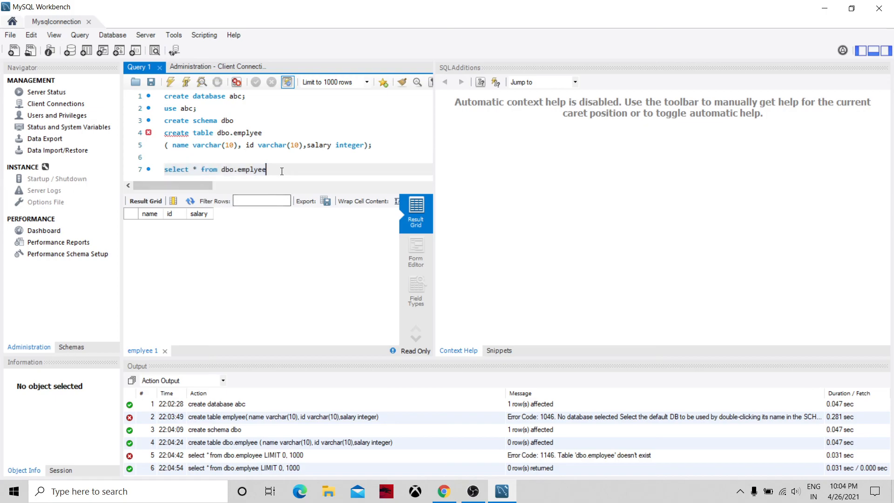
pyautogui.press('Return')
pyautogui.press('Return')
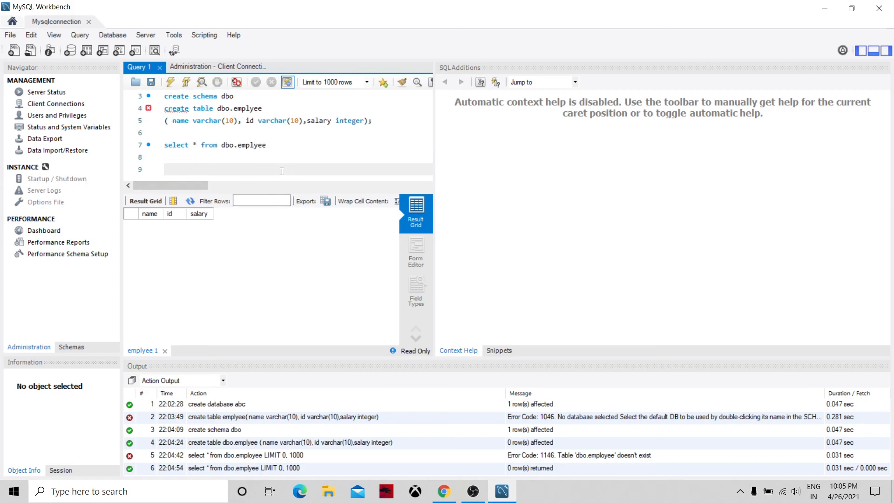